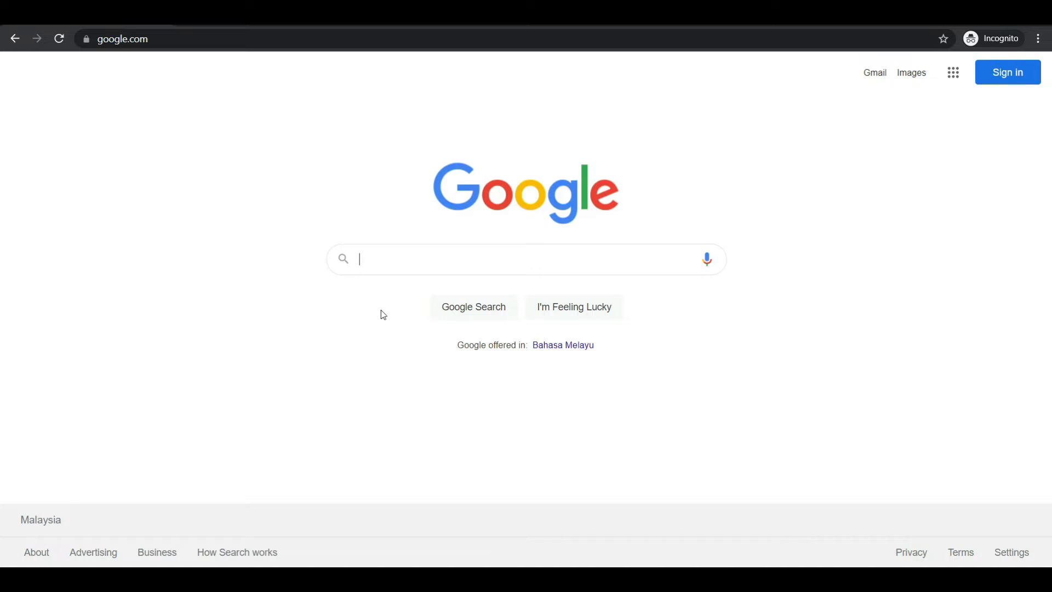
click(256, 526)
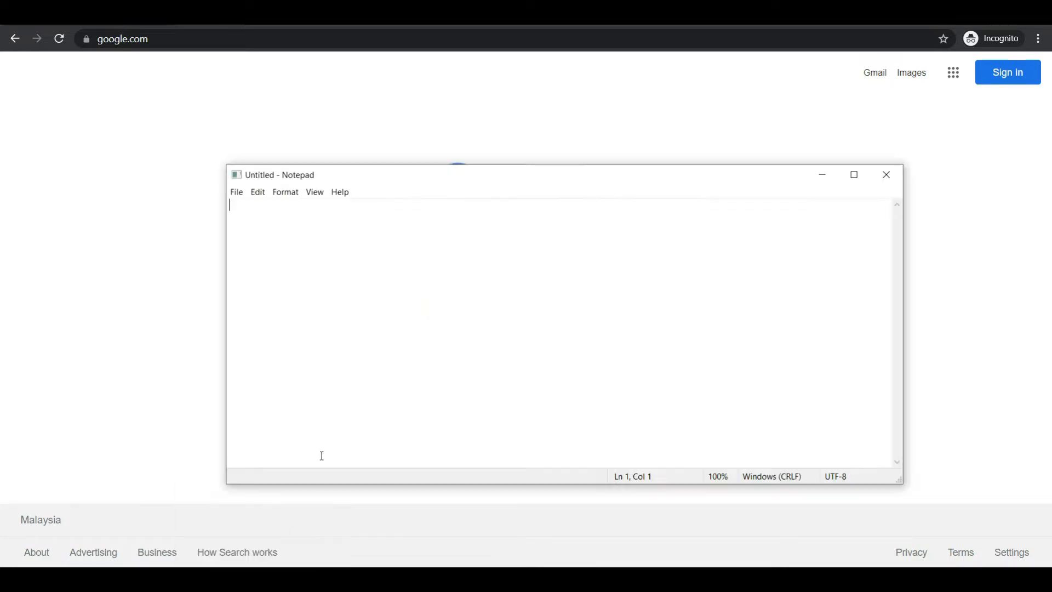
click(431, 318)
text(https://icewarp3.mygovuc.gov.my/webmail/)
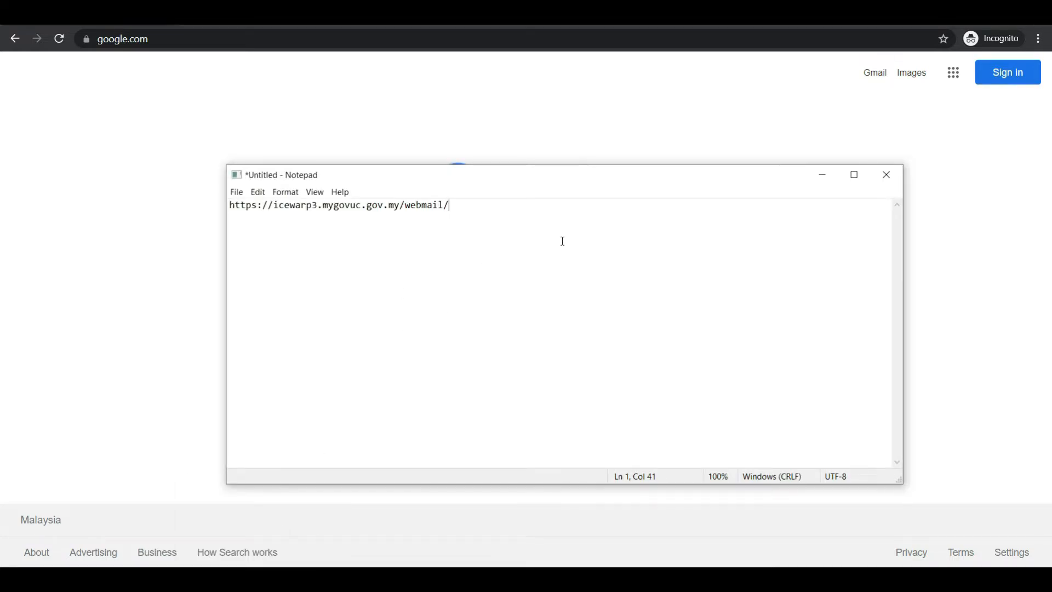
scroll(569, 240, up, 5)
scroll(570, 242, up, 1)
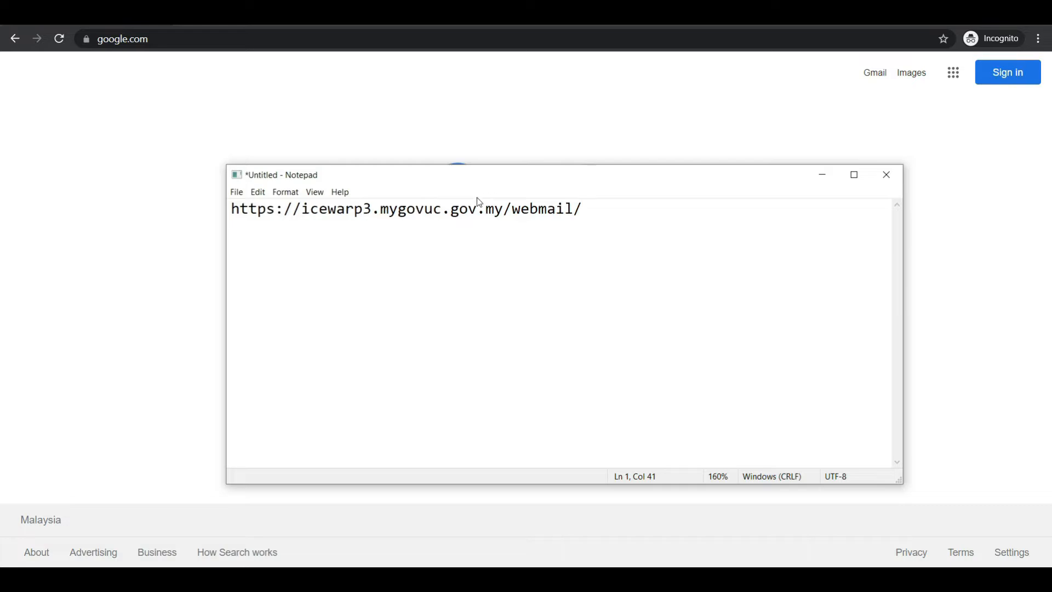
scroll(594, 251, up, 10)
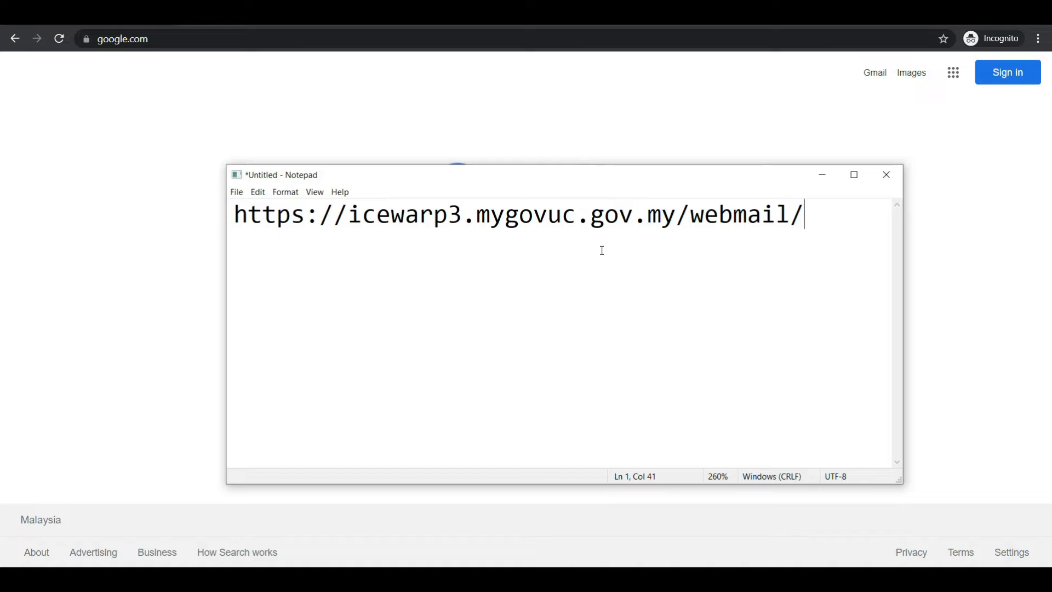
key(BackSpace)
key(BackSpace)
key(BackSpace)
key(BackSpace)
key(BackSpace)
key(BackSpace)
key(BackSpace)
key(BackSpace)
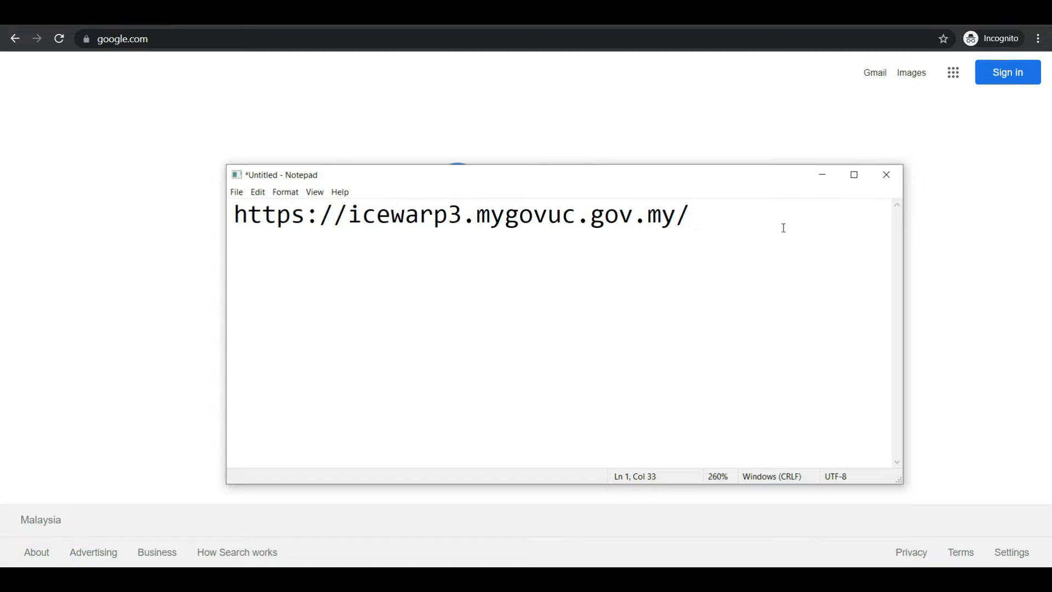
Try the server number 2 in place of the 3 after "icewarp" in the address, and restore the 3
key(ctrl+a)
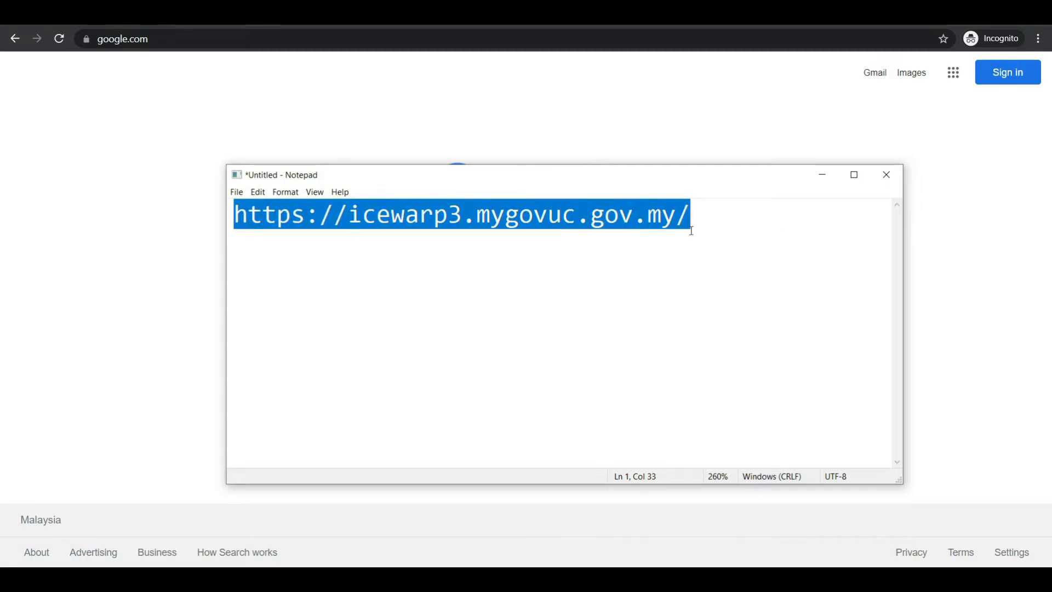
click(452, 221)
key(ctrl+a)
click(452, 221)
drag(452, 221, 464, 220)
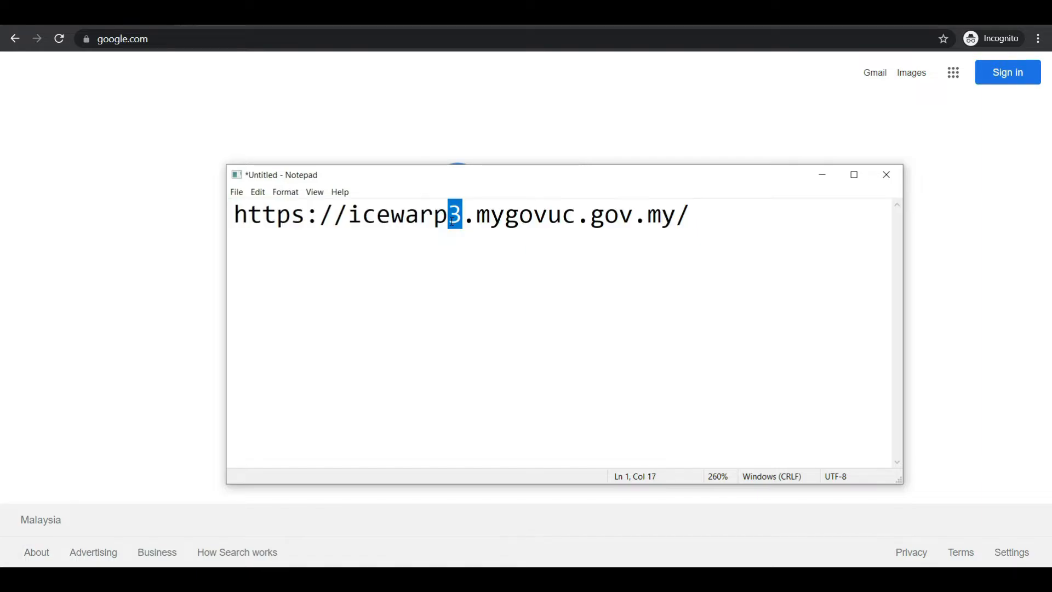
text(2)
key(shift+Left)
text(3)
key(Left)
key(shift+Right)
text(2)
key(BackSpace)
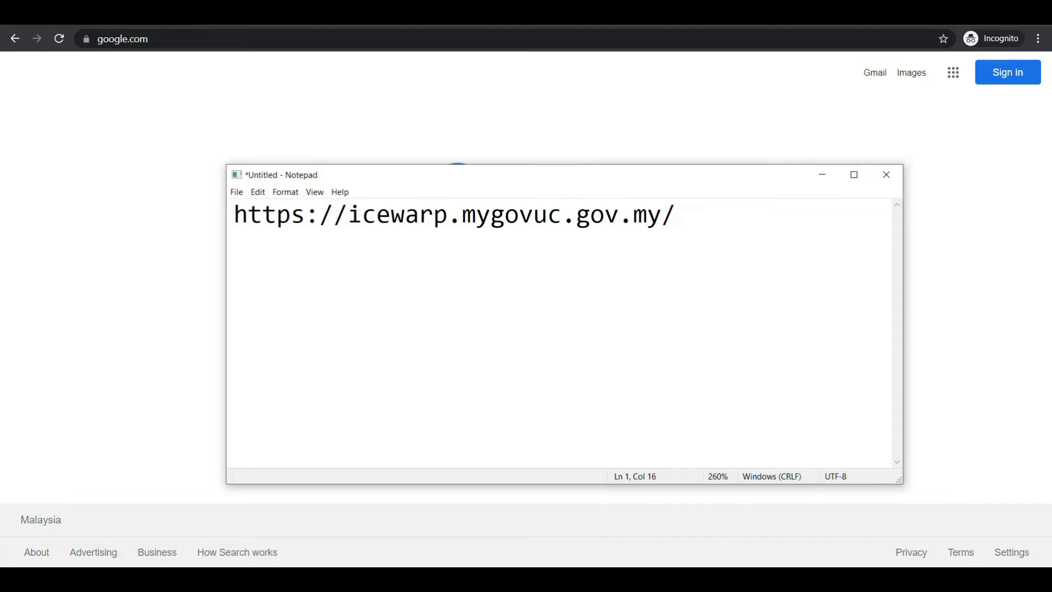
text(3)
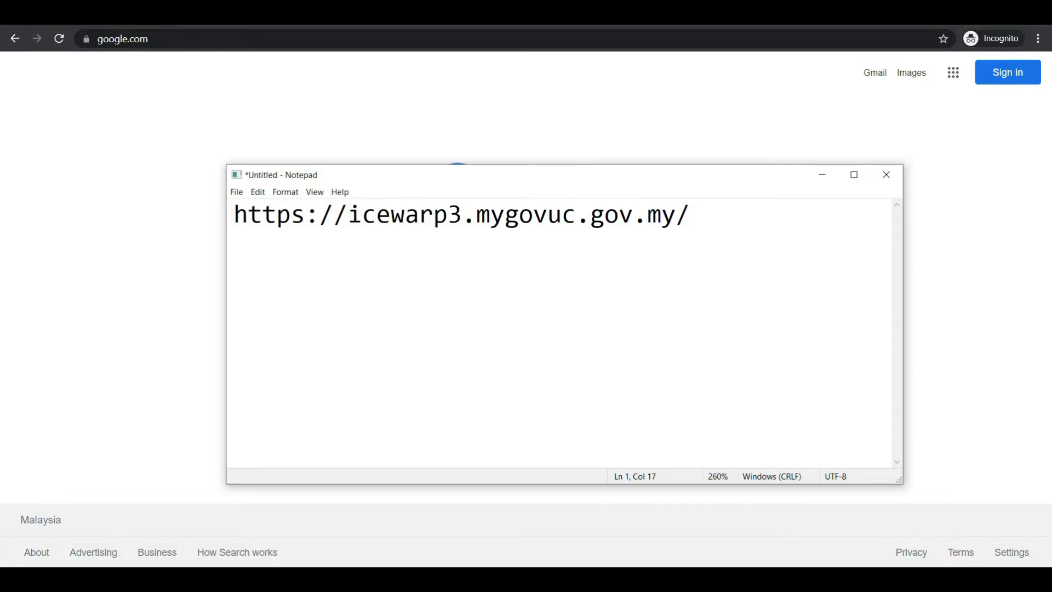
key(ctrl+a)
key(ctrl+c)
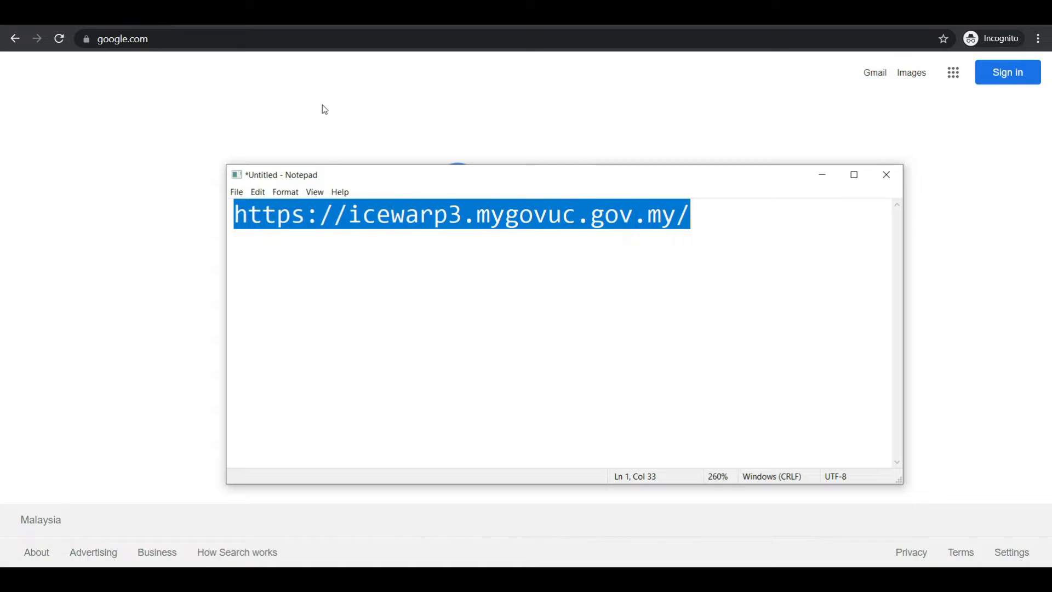
click(219, 40)
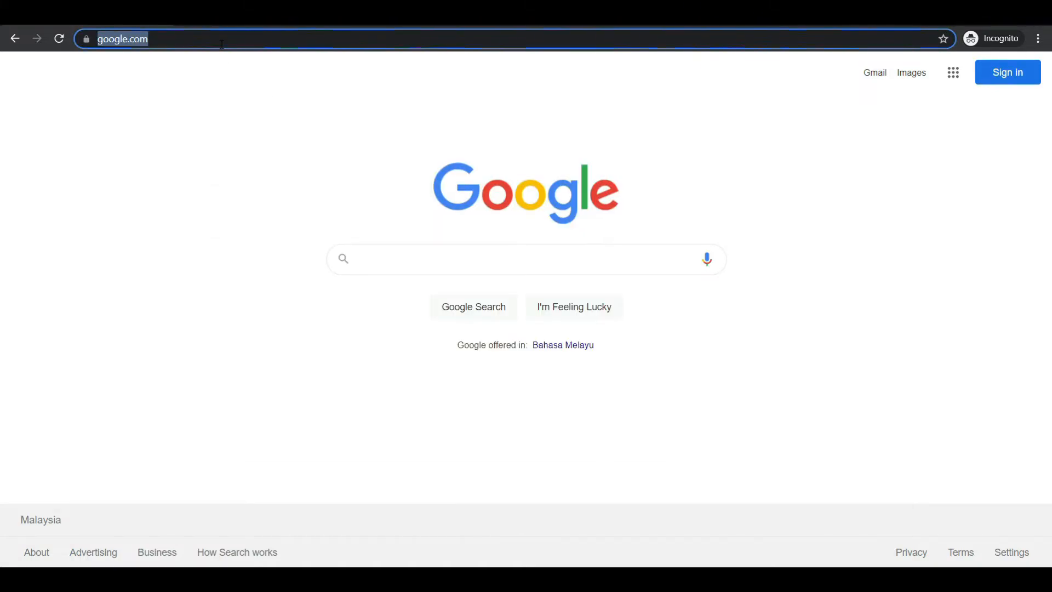
key(ctrl+v)
key(Return)
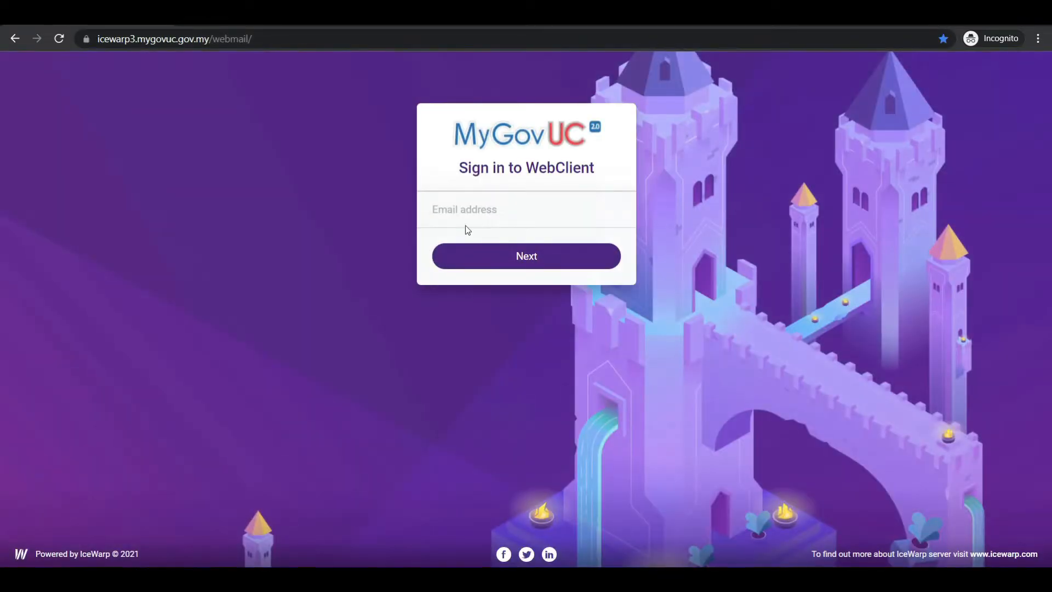
Fill in the account's e-mail address from the saved suggestion on the WebClient sign-in form and continue
click(473, 220)
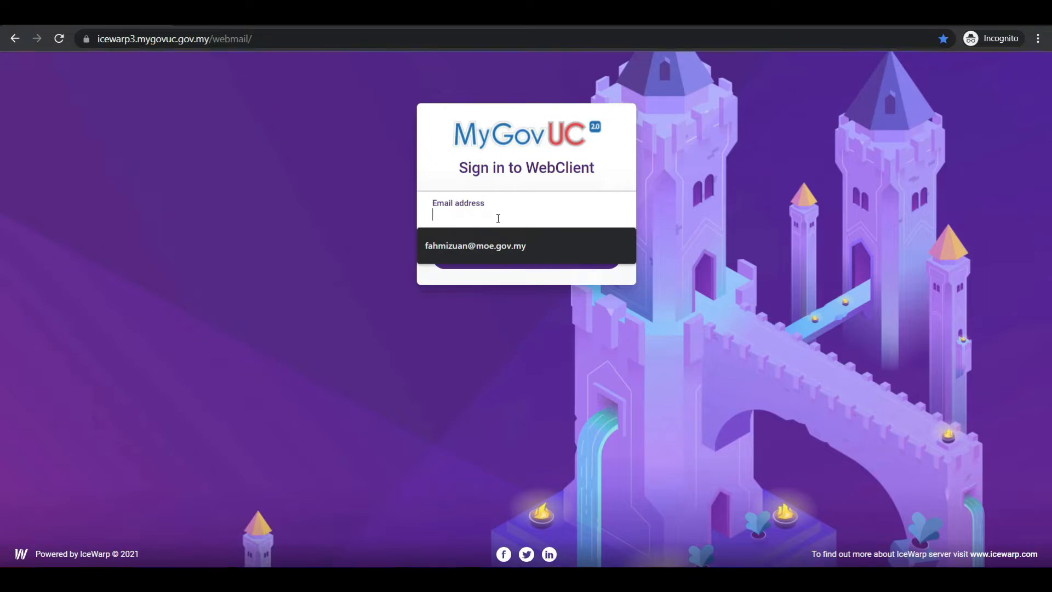
click(513, 246)
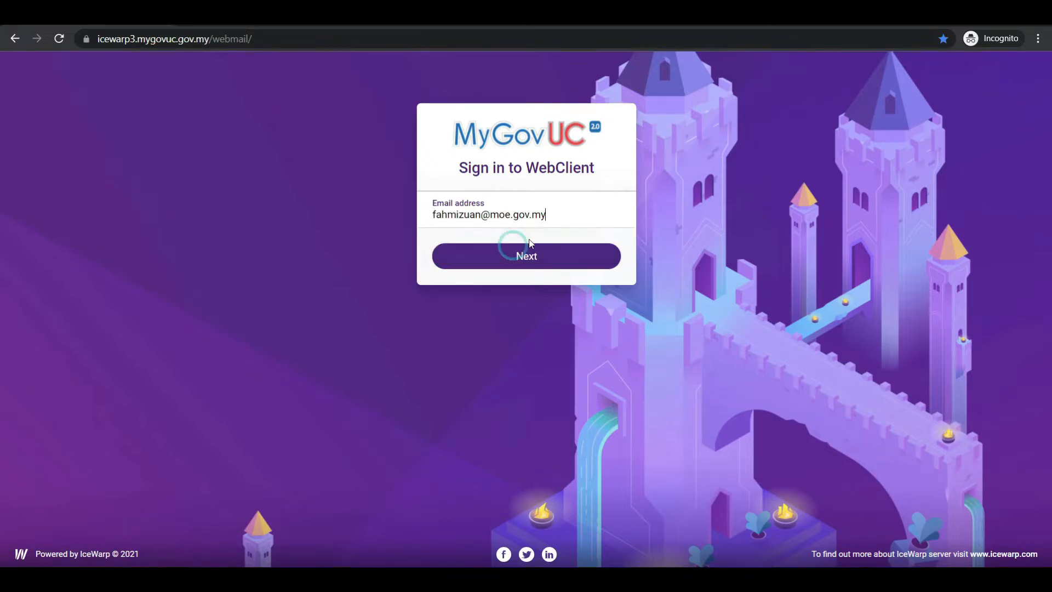
scroll(574, 216, up, 5)
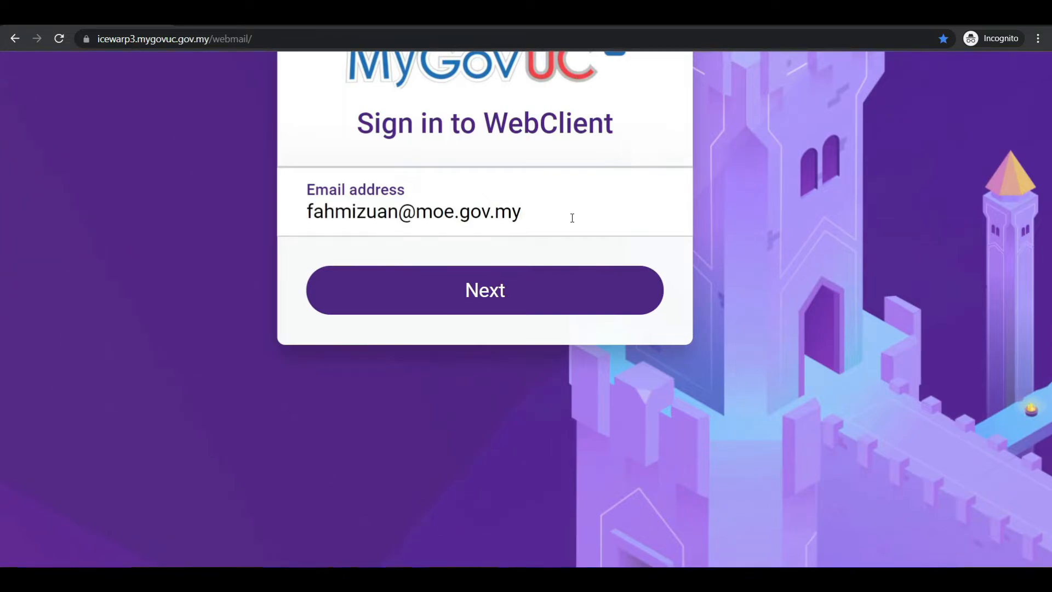
scroll(572, 217, down, 5)
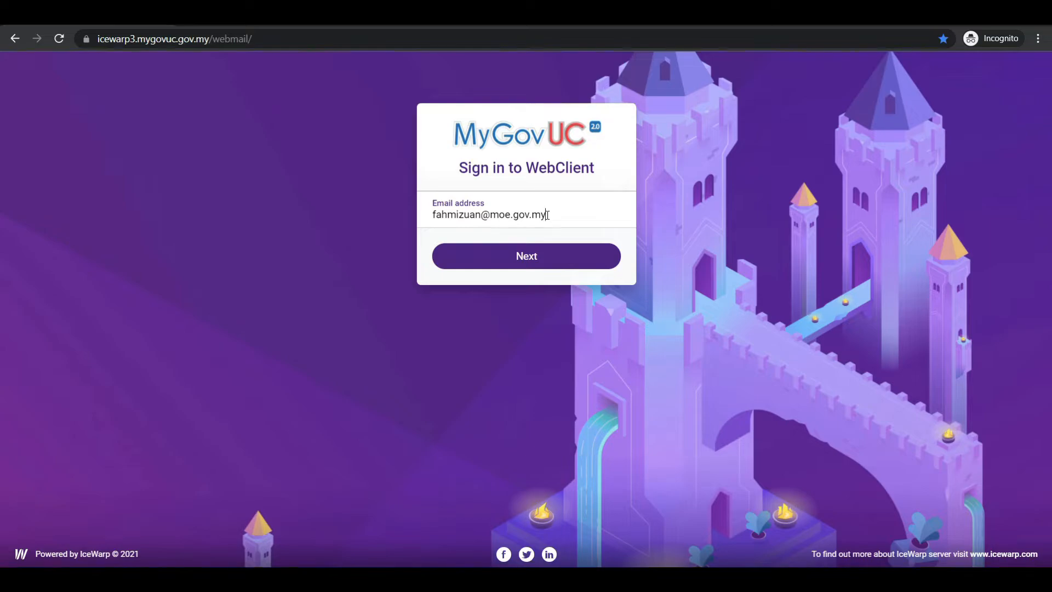
click(549, 262)
Fill in the account password from the saved login and sign in to the webmail
click(508, 222)
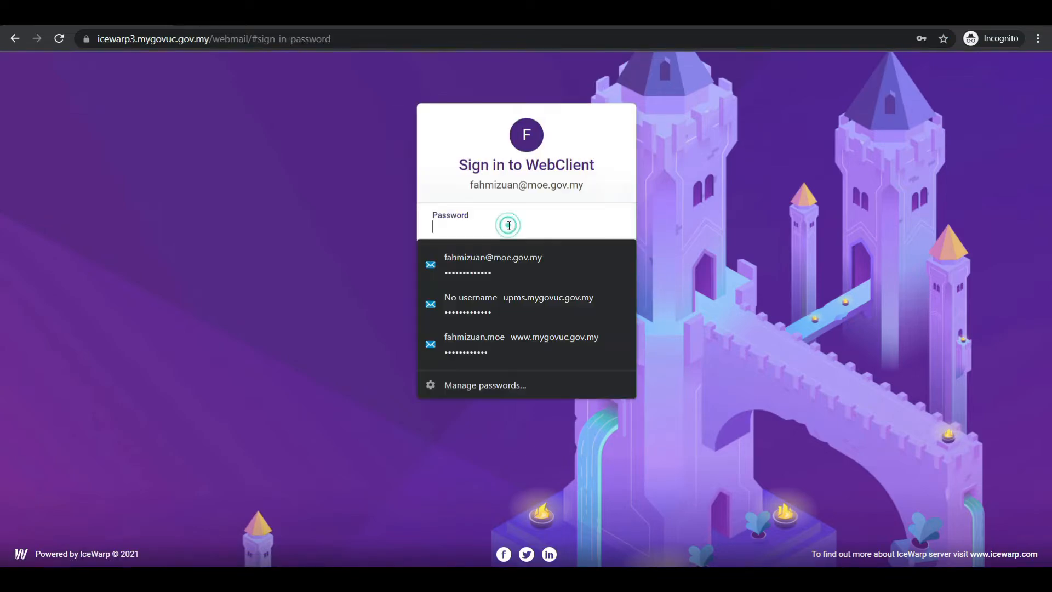
click(496, 260)
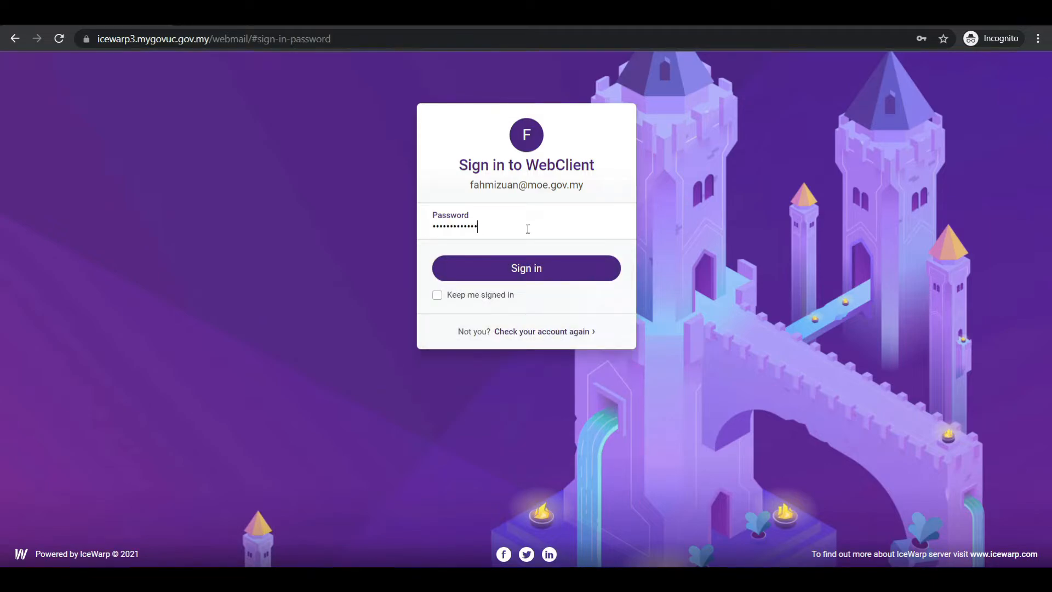
click(548, 272)
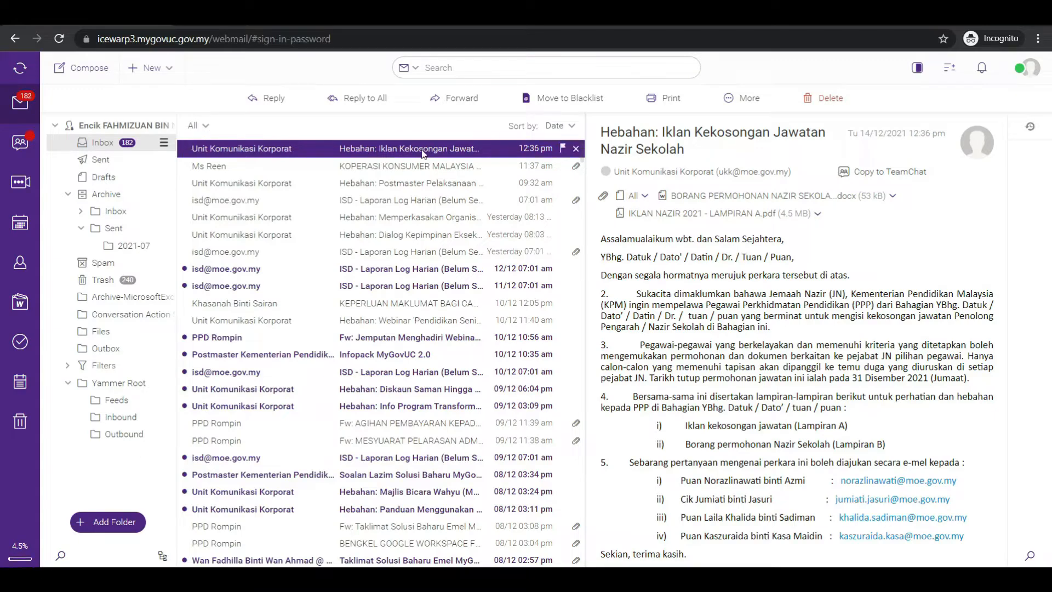
Filter the inbox to unread messages only, and switch the filter back to all messages
click(198, 126)
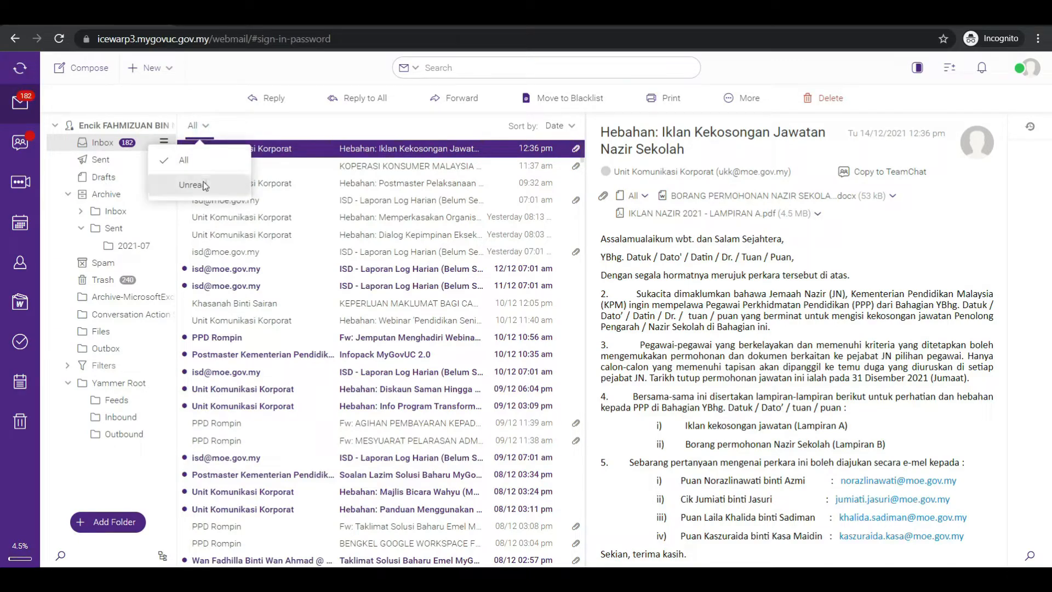
click(197, 184)
click(213, 130)
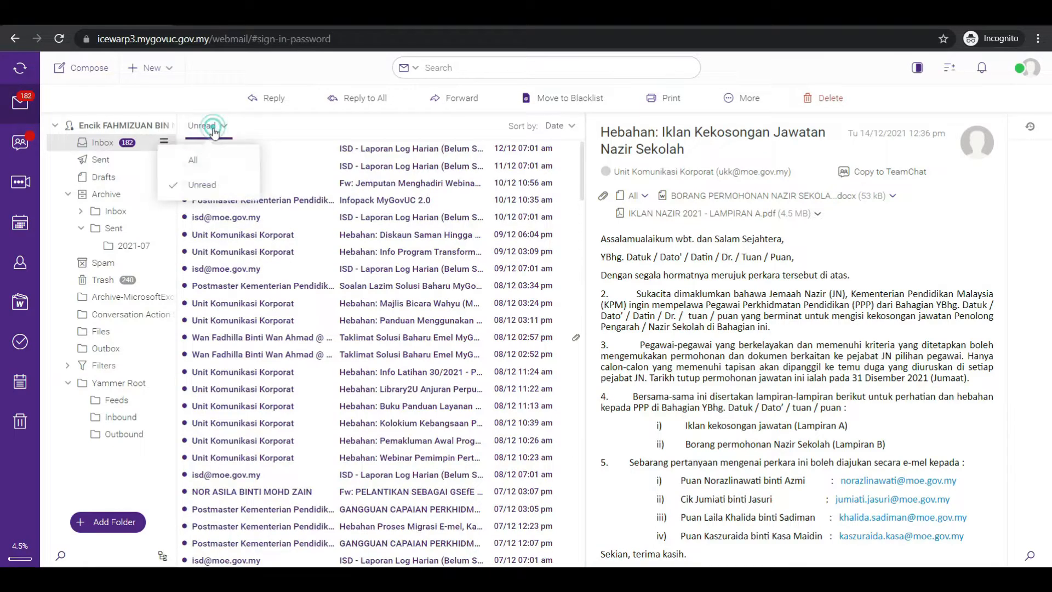
click(195, 161)
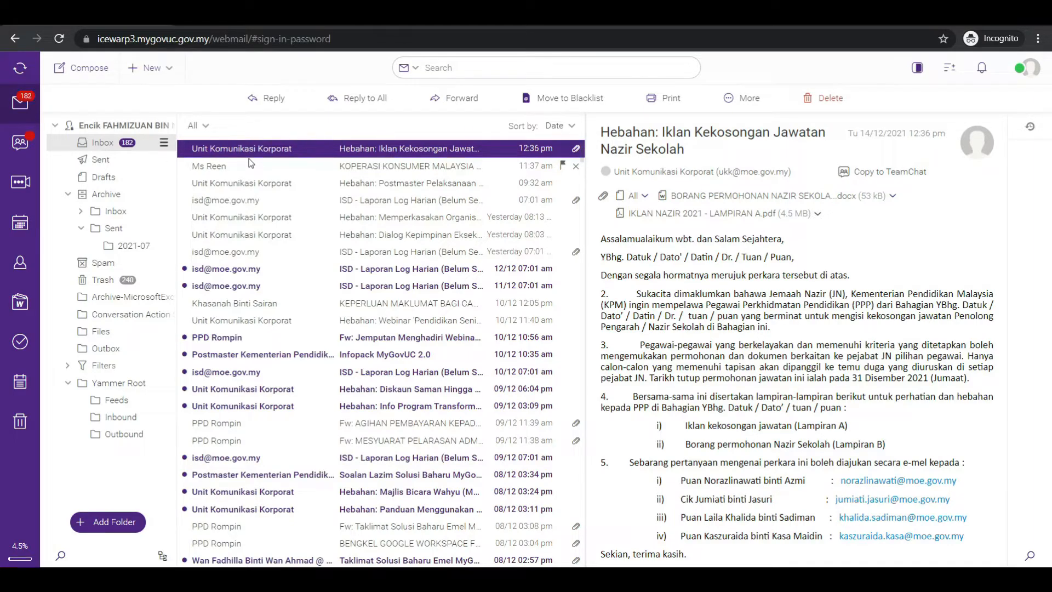
Sort the inbox messages by sender using the From criterion
click(571, 127)
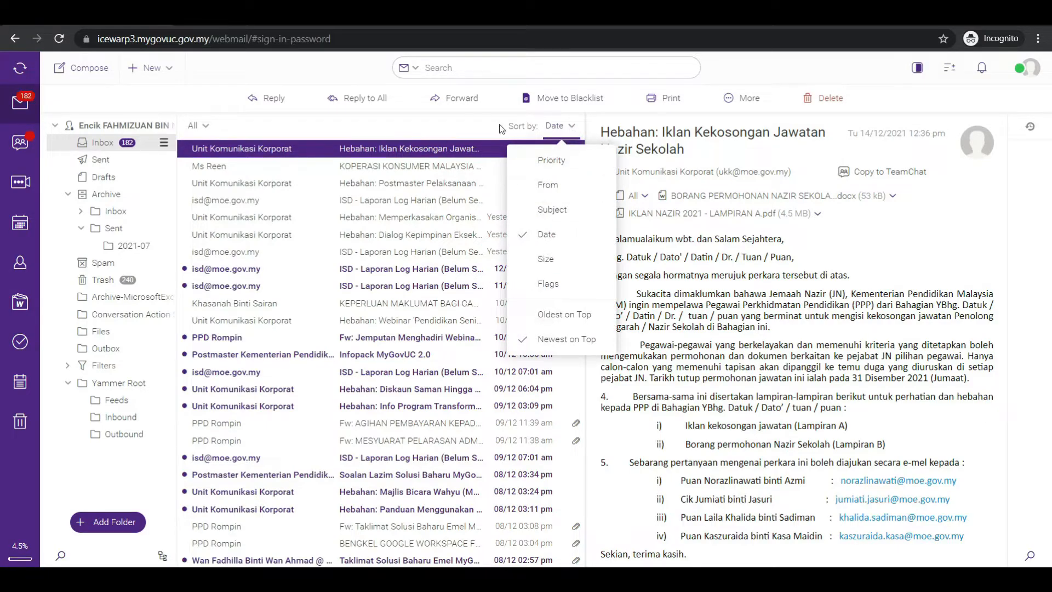
scroll(501, 125, up, 5)
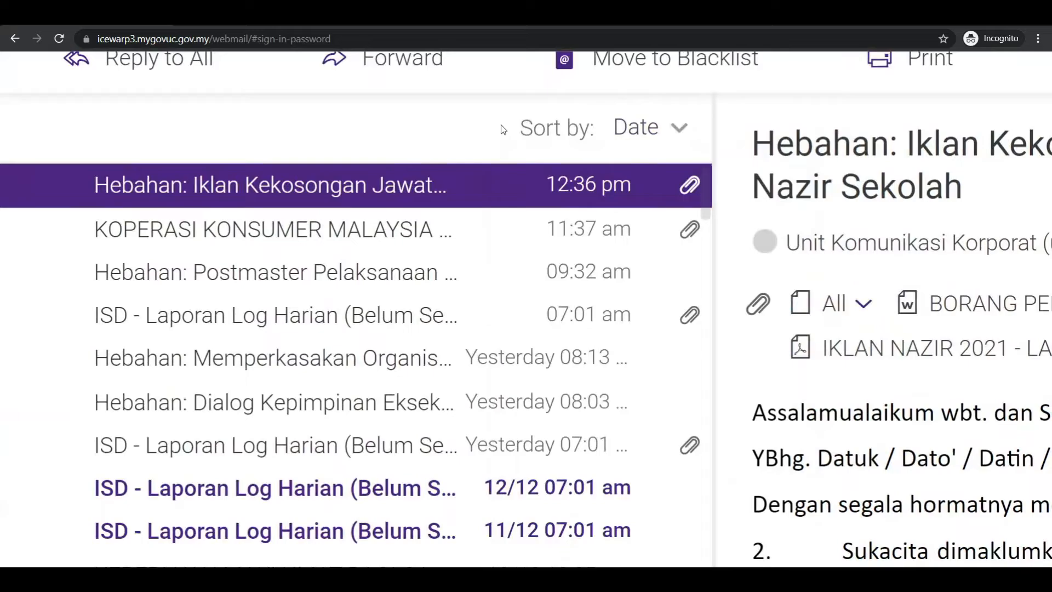
click(664, 124)
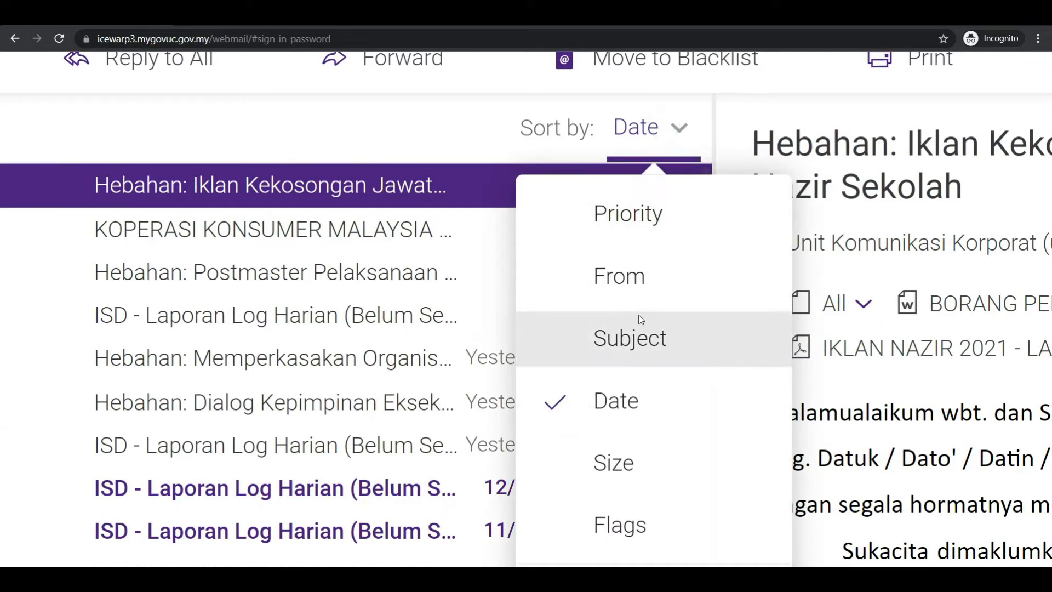
click(652, 285)
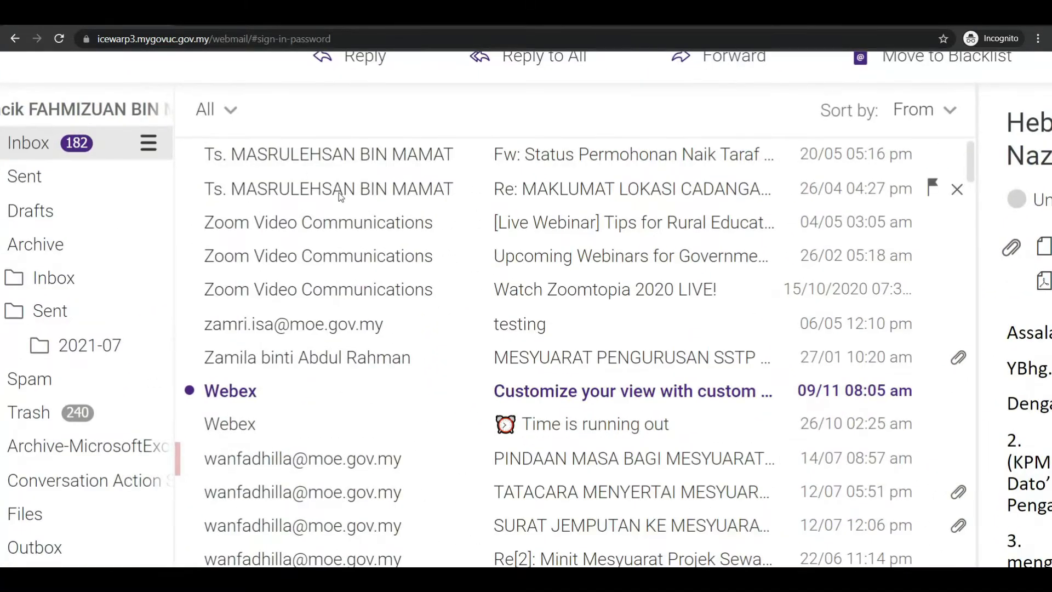
scroll(339, 193, down, 8)
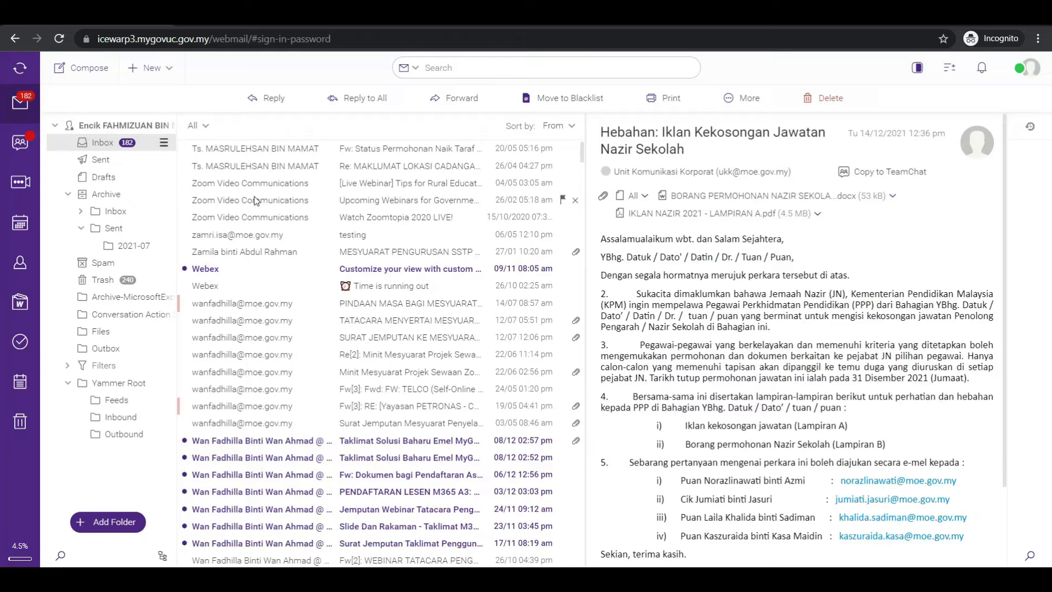
click(213, 128)
click(572, 126)
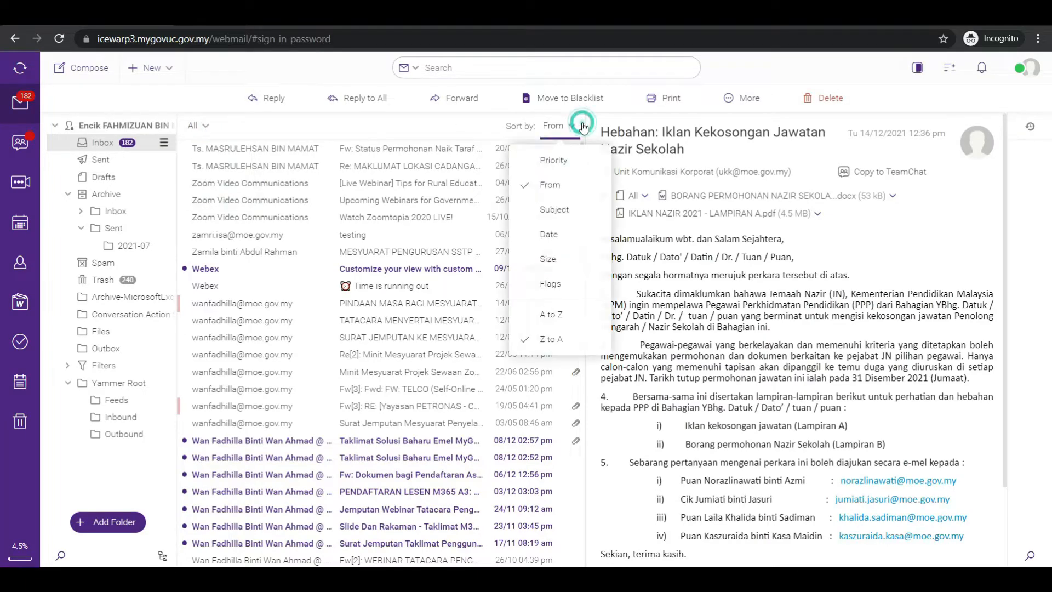
click(420, 130)
Look through the messages from Unit Komunikasi Korporat, returning to "Hebahan: Iklan Kekosongan Jawatan Nazir Sekolah"
drag(583, 152, 582, 178)
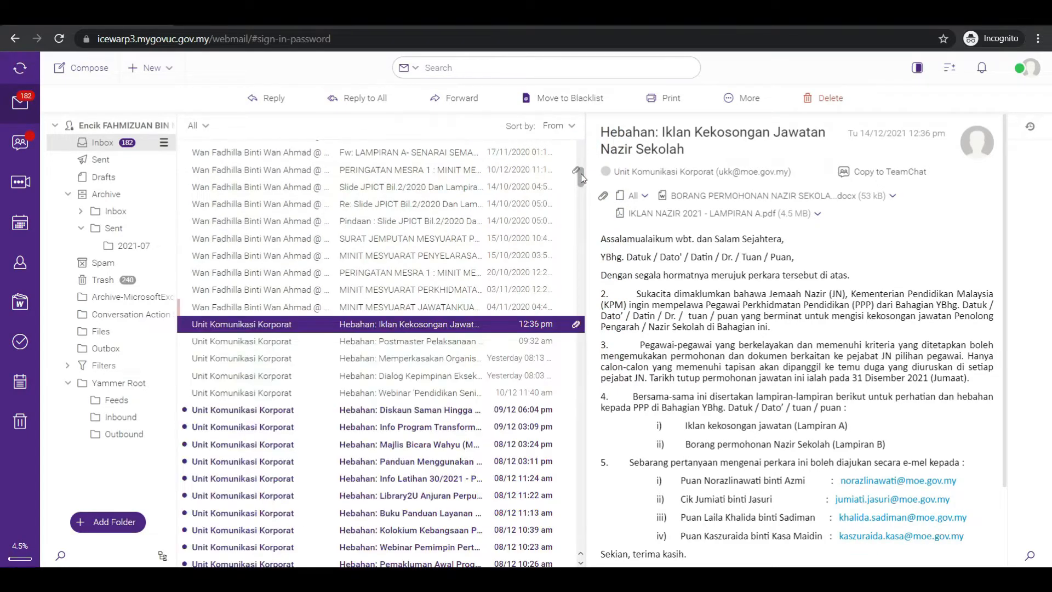
scroll(219, 253, down, 2)
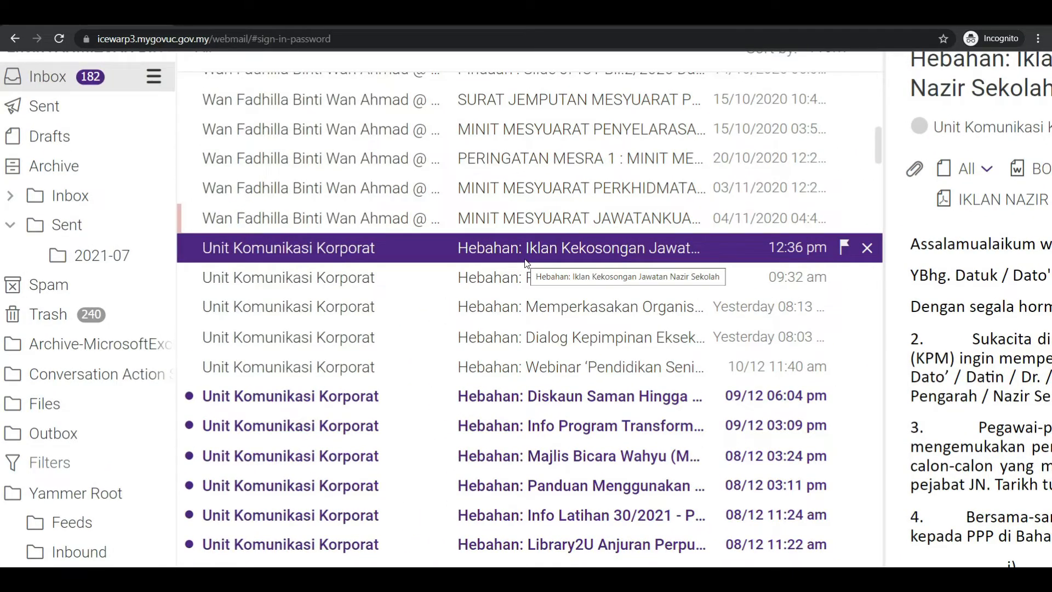
key(Down)
key(Down)
key(Down)
key(Down)
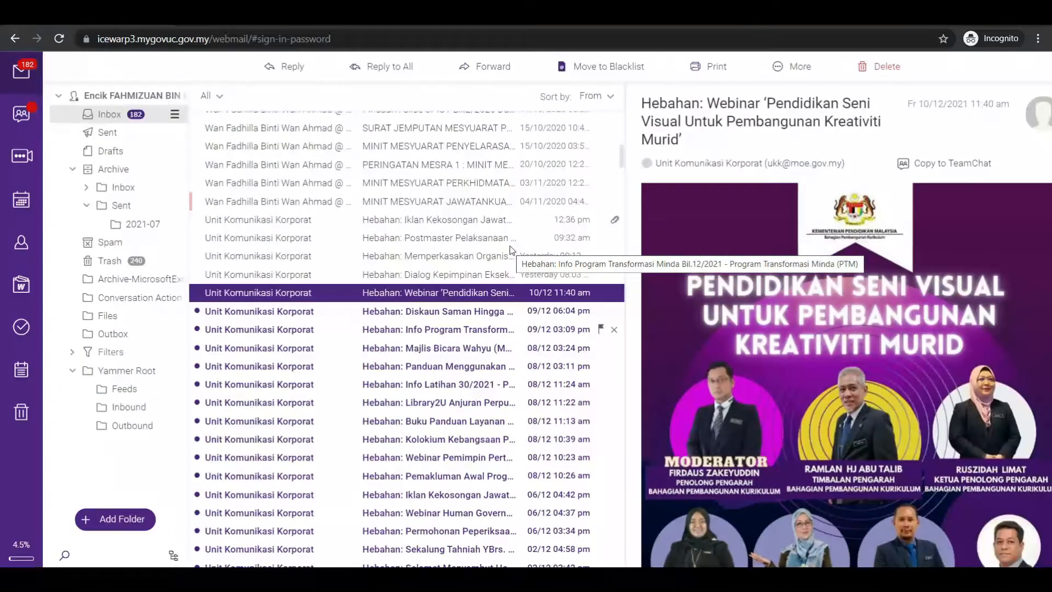
key(Up)
key(Up)
key(Up)
key(Up)
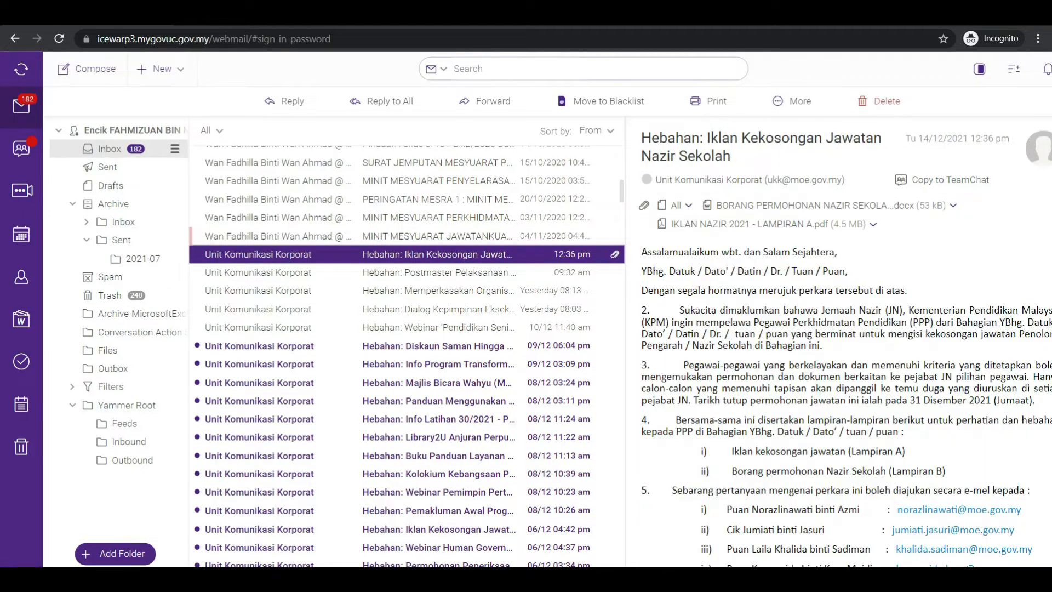
Select all Unit Komunikasi Korporat messages, from "Hebahan: Iklan Kekosongan Jawatan Nazir Sekolah" through the one dated 06/08 11:24 am, and delete them
key(shift+Down)
key(shift+Down)
key(shift+Down)
key(shift+Down)
key(shift+Down)
key(shift+Down)
key(shift+Down)
key(shift+Down)
key(shift+Down)
key(shift+Down)
key(shift+Down)
key(shift+Down)
key(shift+Down)
key(shift+Down)
key(shift+Down)
key(shift+Down)
key(shift+Down)
key(shift+Down)
key(shift+Down)
key(shift+Down)
key(shift+Down)
key(shift+Down)
key(shift+Down)
key(shift+Down)
key(shift+Down)
key(shift+Down)
key(shift+Down)
key(shift+Down)
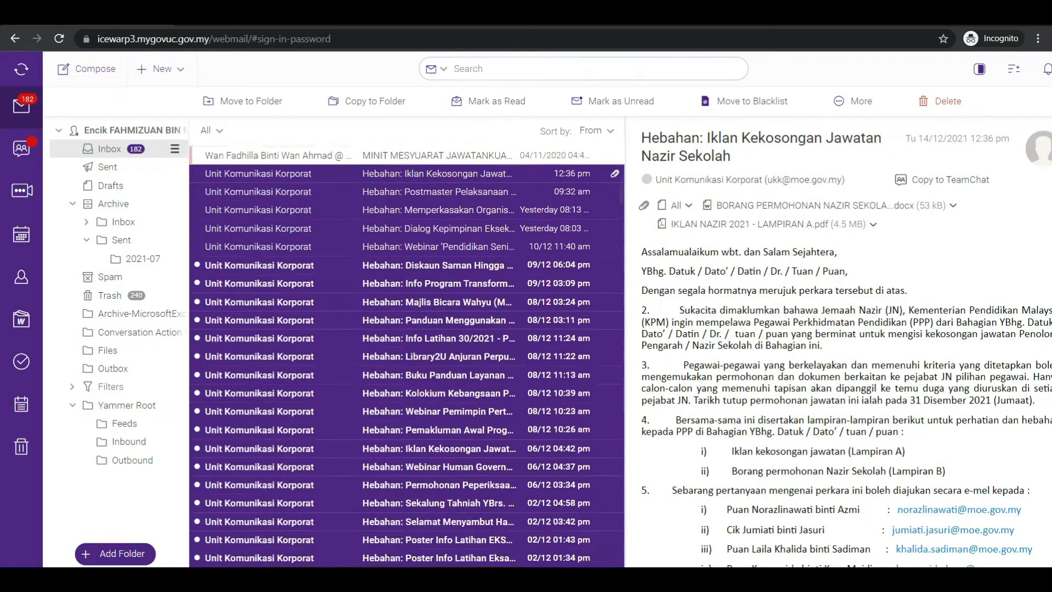
key(shift+Down)
key(shift+Down)
key(shift+Down)
key(shift+Down)
key(shift+Down)
key(shift+Down)
key(shift+Down)
key(shift+Down)
key(shift+Down)
key(shift+Down)
key(shift+Down)
key(shift+Down)
key(shift+Down)
key(shift+Down)
key(shift+Down)
key(shift+Down)
key(shift+Down)
key(shift+Down)
key(shift+Down)
key(shift+Down)
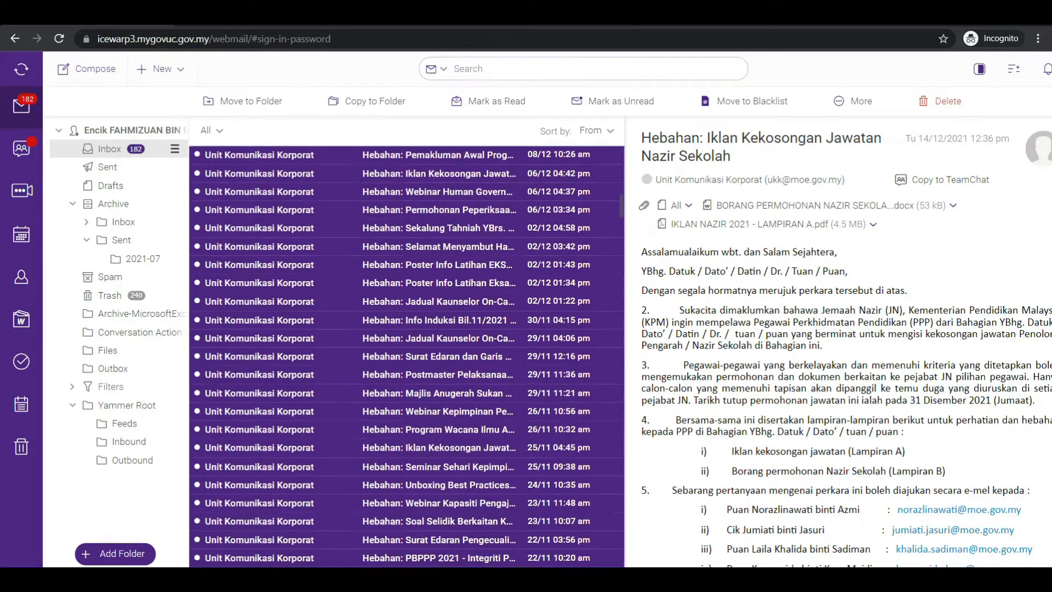
key(shift+Down)
key(shift+Down)
key(shift+Down)
key(shift+Down)
key(shift+Down)
key(shift+Down)
key(shift+Down)
key(shift+Down)
key(shift+Down)
key(shift+Down)
key(shift+Down)
key(shift+Down)
key(shift+Down)
key(shift+Down)
key(shift+Down)
key(shift+Down)
key(shift+Down)
key(shift+Down)
key(shift+Down)
key(shift+Down)
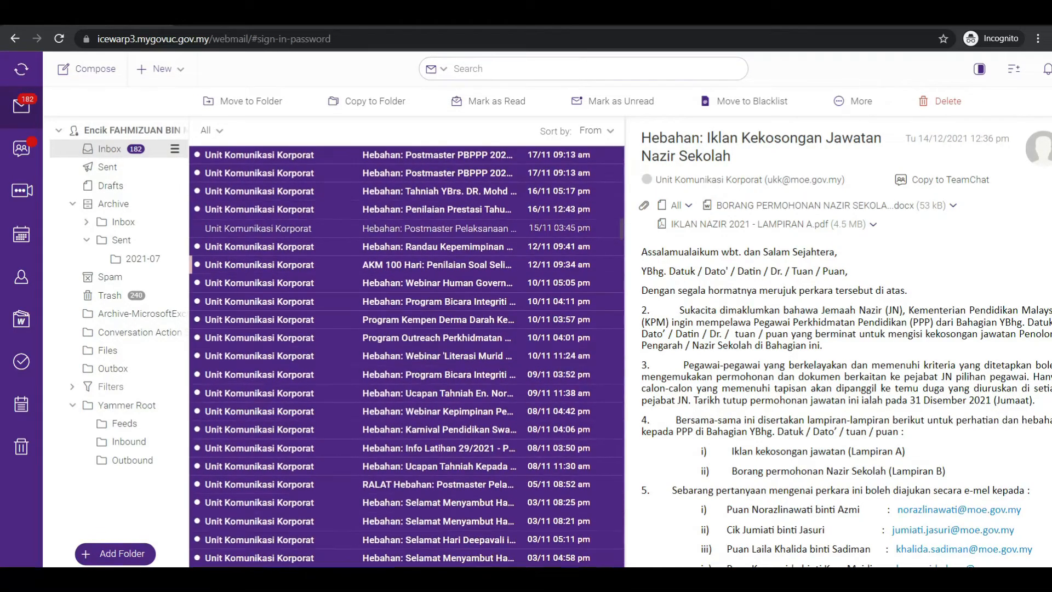
key(shift+Down)
key(shift+Down)
key(shift+Down)
key(shift+Down)
key(shift+Down)
key(shift+Down)
key(shift+Down)
key(shift+Down)
key(shift+Down)
key(shift+Down)
key(shift+Down)
key(shift+Down)
key(shift+Down)
key(shift+Down)
key(shift+Down)
key(shift+Down)
key(shift+Down)
key(shift+Down)
key(shift+Down)
key(shift+Down)
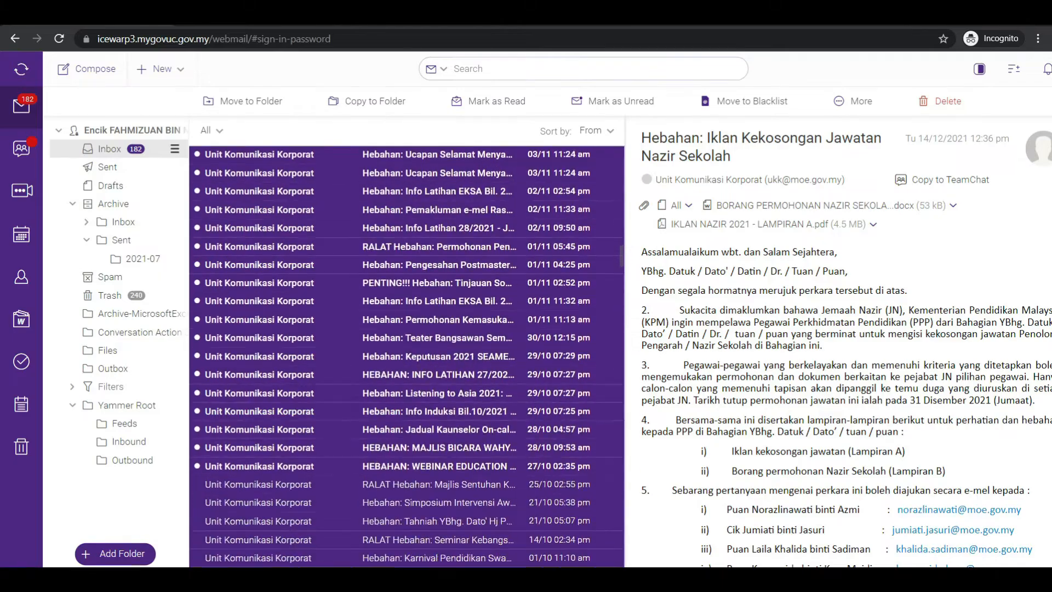
key(shift+Down)
key(shift+Down)
key(shift+Down)
key(shift+Down)
key(shift+Down)
key(shift+Down)
key(shift+Down)
key(shift+Down)
key(shift+Down)
key(shift+Down)
key(shift+Down)
key(shift+Down)
key(shift+Down)
key(shift+Down)
key(shift+Down)
key(shift+Down)
key(shift+Down)
key(shift+Down)
key(shift+Down)
key(shift+Down)
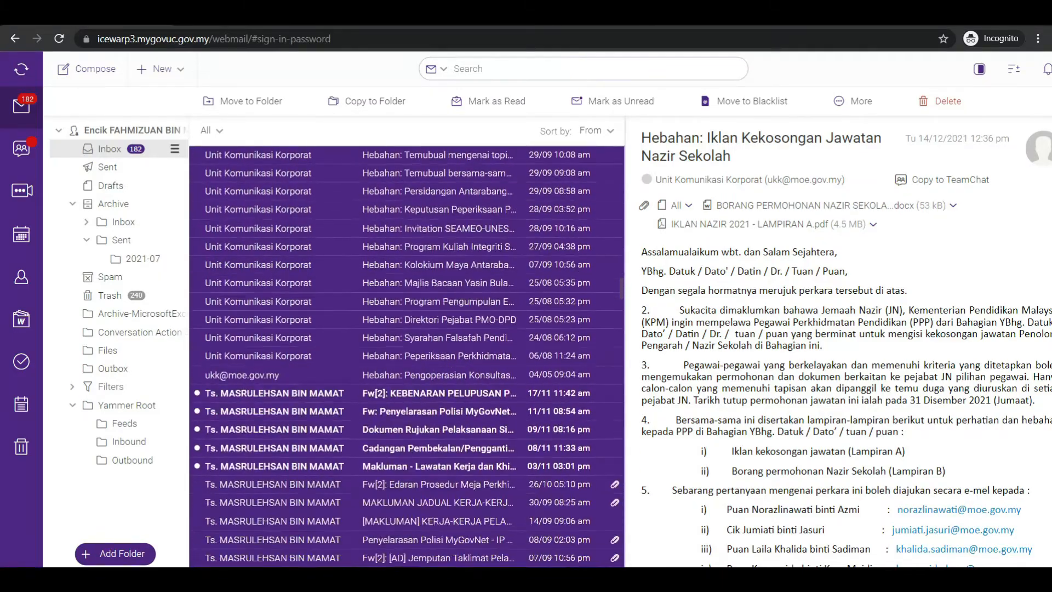
key(shift+Up)
key(shift+Up)
key(shift+Up)
key(shift+Up)
key(shift+Up)
key(shift+Up)
key(shift+Up)
key(shift+Up)
key(shift+Up)
key(shift+Up)
key(shift+Up)
key(shift+Up)
key(shift+Up)
key(shift+Up)
key(shift+Up)
key(shift+Up)
key(shift+Up)
key(shift+Up)
key(shift+Up)
key(shift+Down)
key(shift+Down)
key(shift+Down)
key(shift+Down)
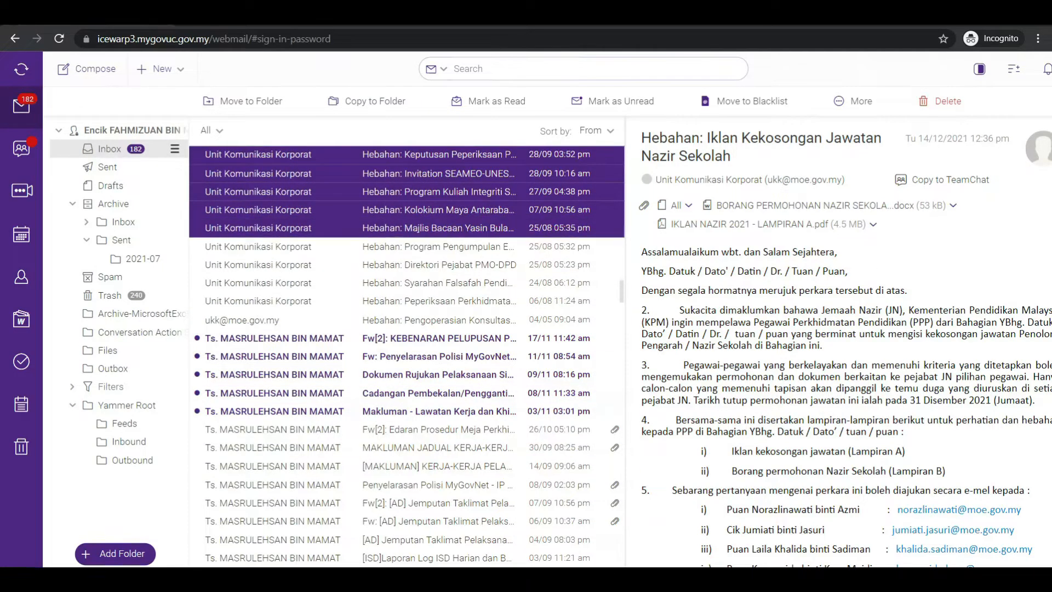
key(shift+Down)
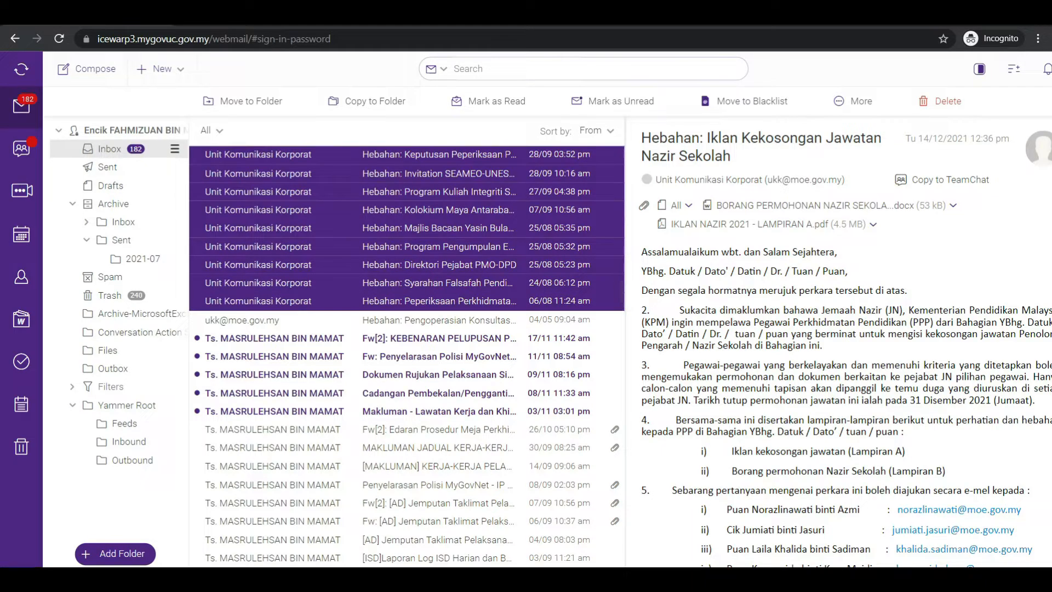
key(Delete)
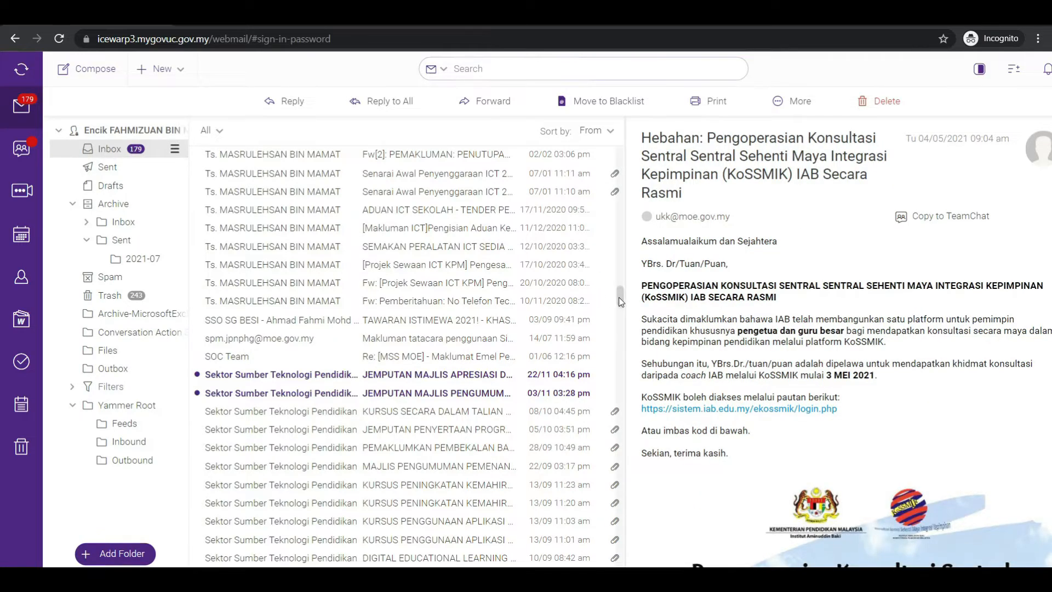
Select the postmaster message dated 26/07 together with all Postmaster Kementerian Pendidikan messages below it, down to 30/09, and delete them
scroll(620, 305, down, 1)
drag(620, 306, 617, 361)
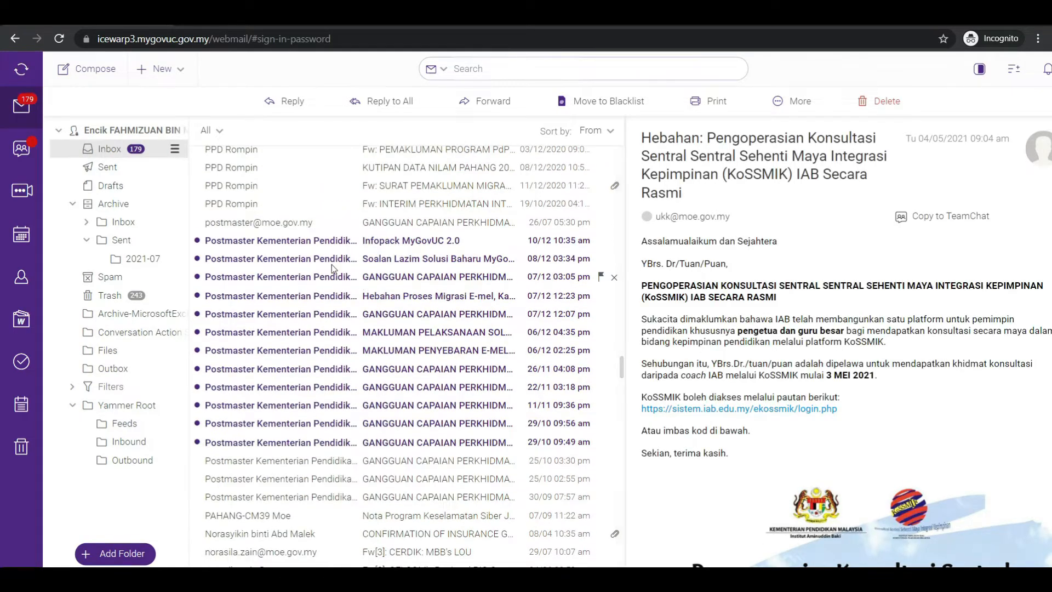
click(277, 224)
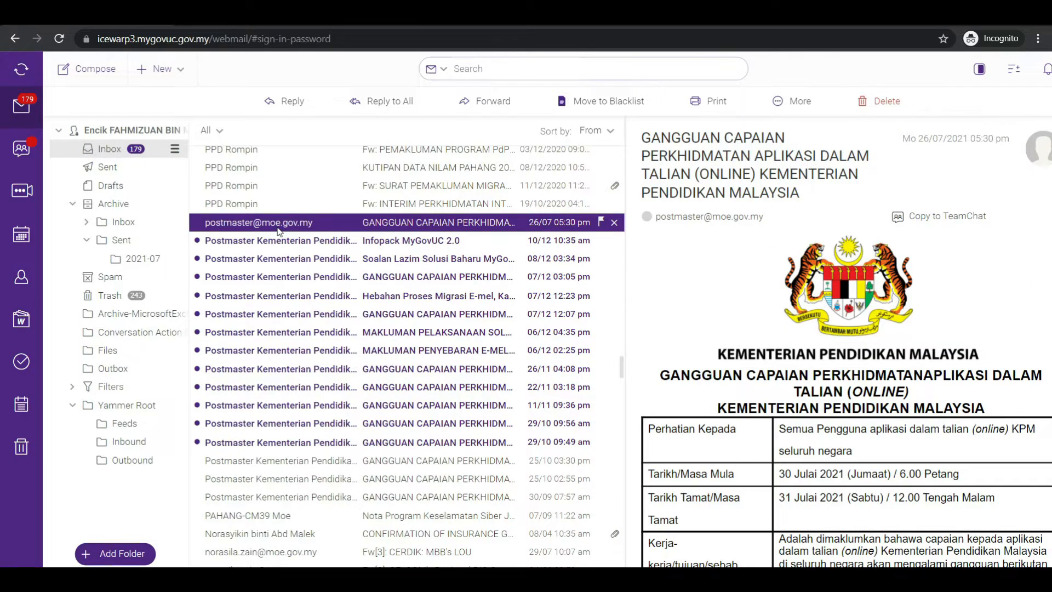
key(shift+Down)
key(shift+Down)
key(shift+Down)
key(shift+Down)
key(shift+Down)
key(shift+Down)
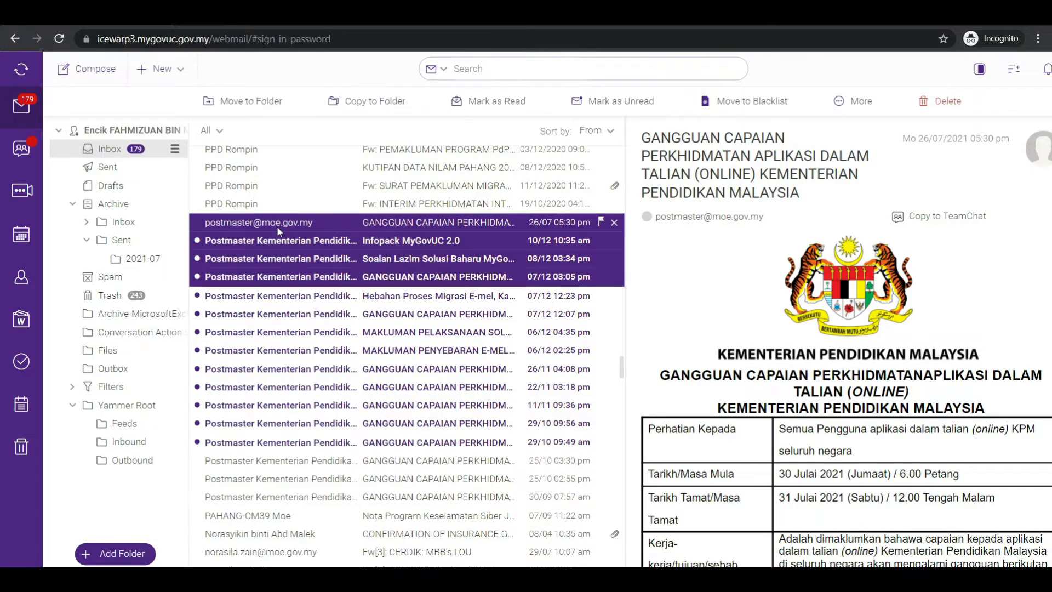
key(shift+Down)
key(shift+Down)
key(shift+Down)
key(shift+Down)
key(shift+Down)
key(shift+Down)
key(shift+Down)
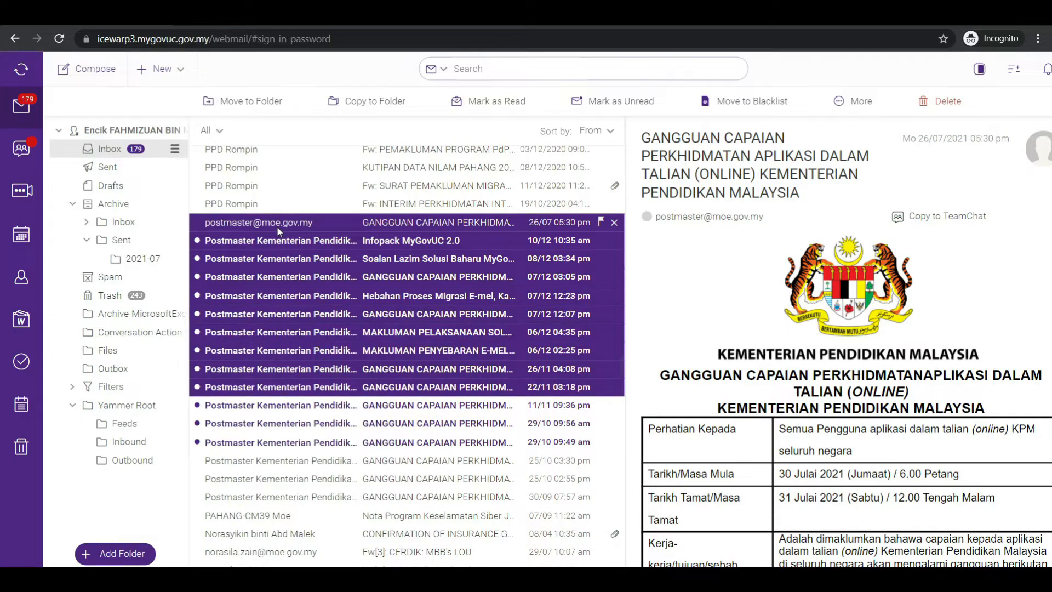
key(shift+Down)
key(shift+Down)
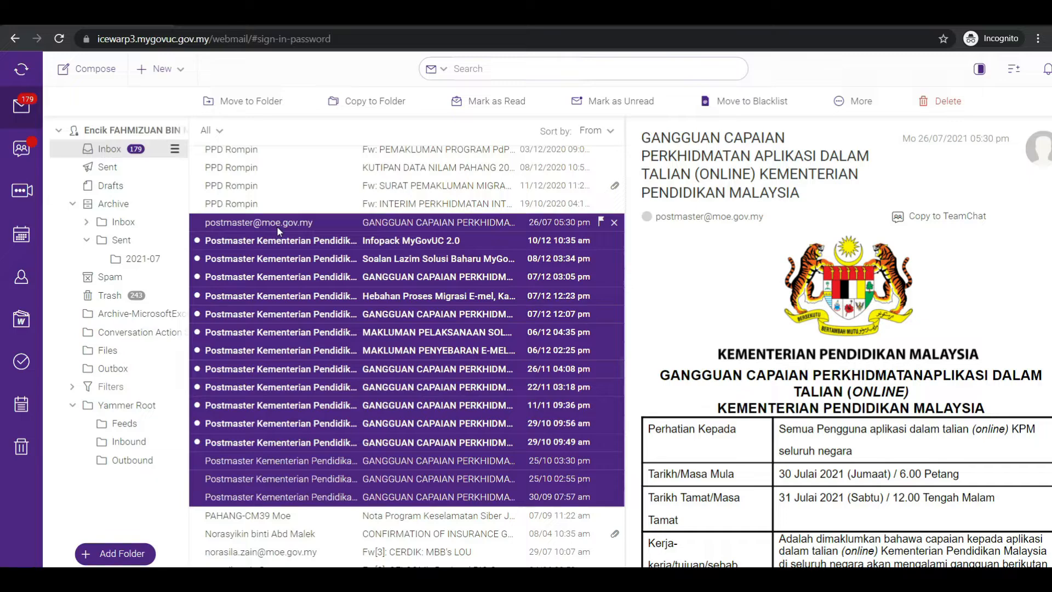
key(Delete)
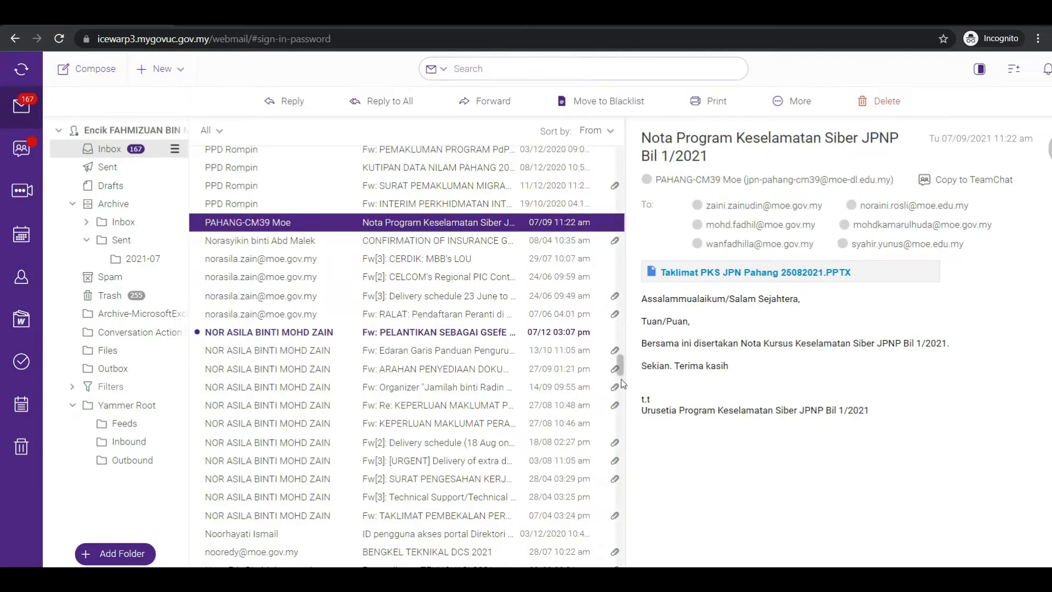
Select the three Zoom Video Communications messages near the start of the inbox list and delete them
drag(620, 367, 620, 563)
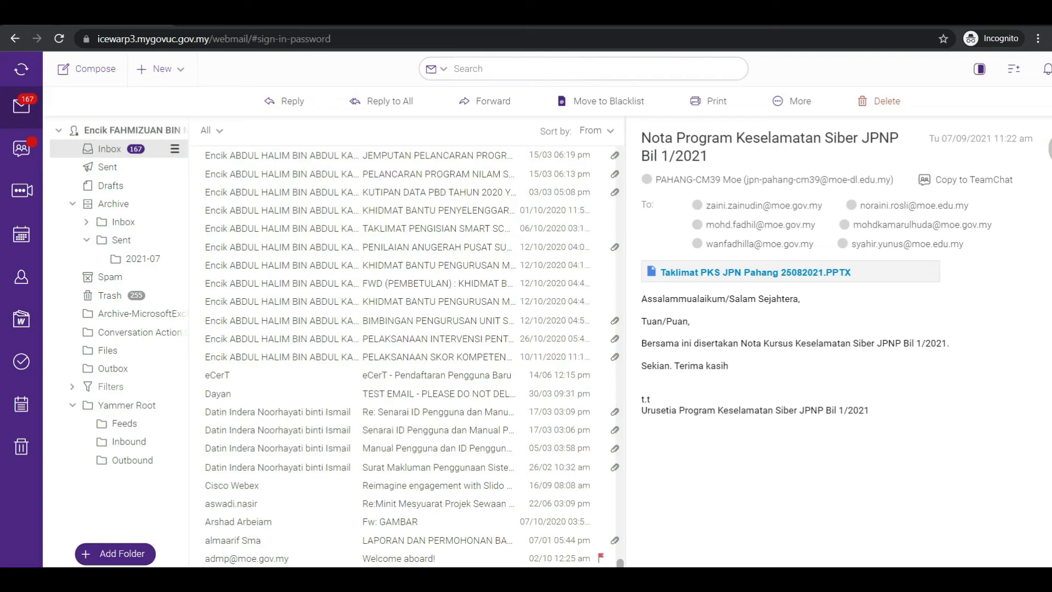
drag(620, 563, 632, 144)
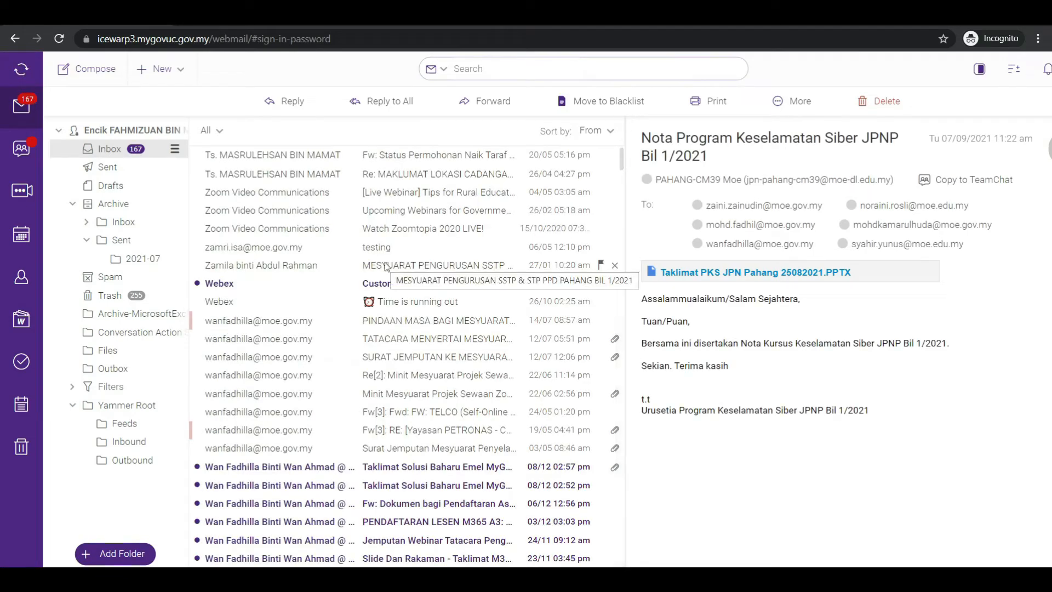
click(375, 198)
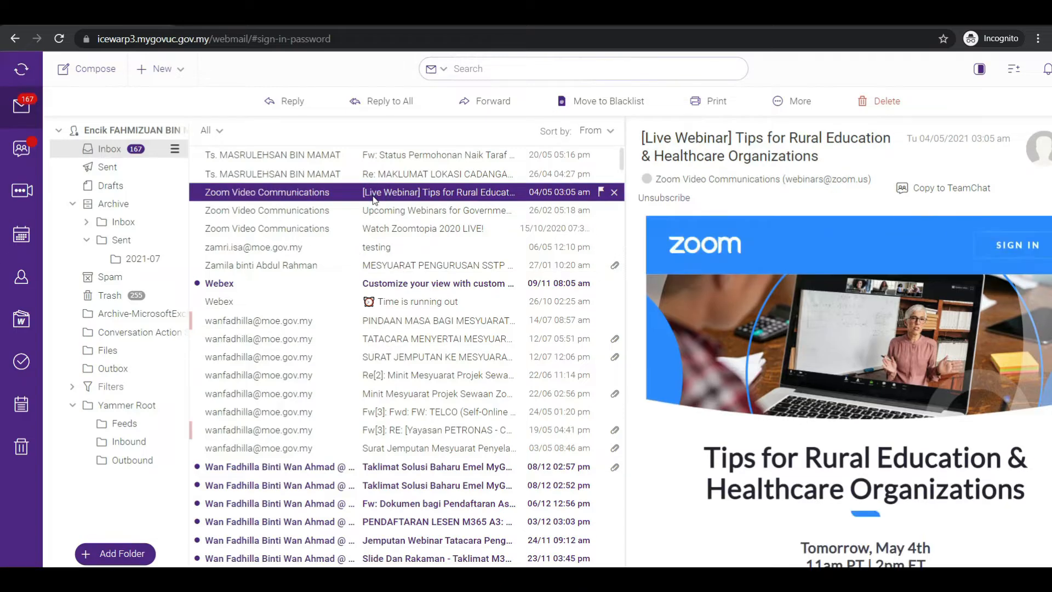
key(shift+Down)
key(shift+Down)
key(shift+Down)
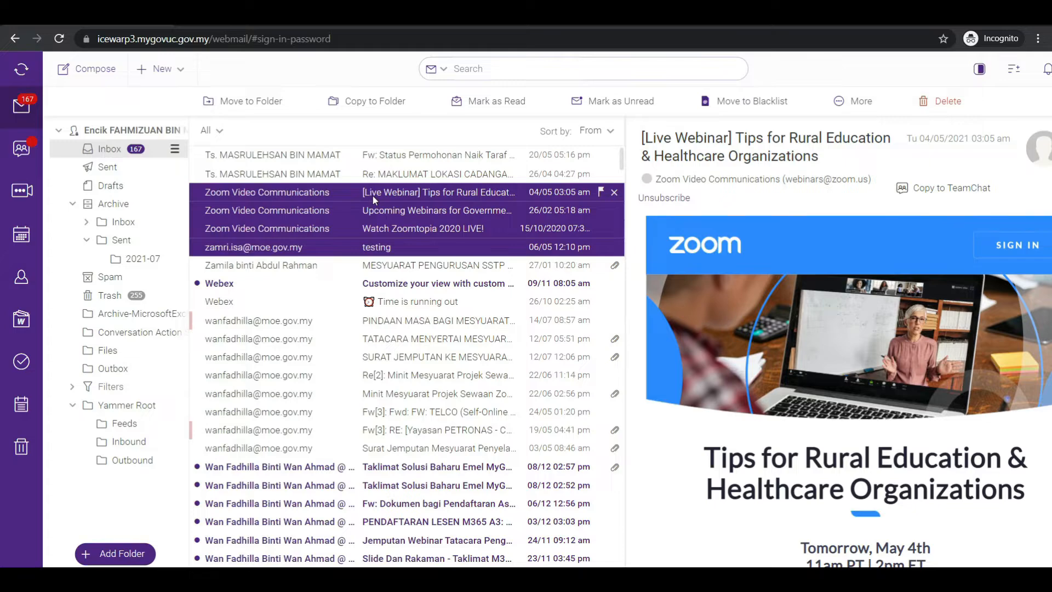
key(shift+Up)
key(Delete)
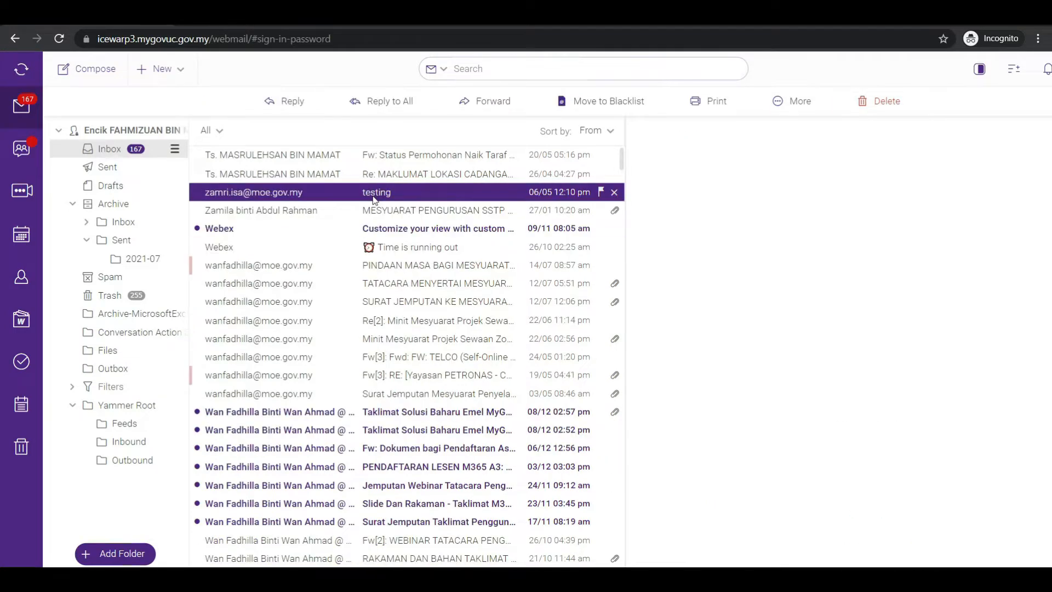
Select the two Webex messages, "Customize your view with custom..." and "Time is running out", and delete them
key(Down)
key(Down)
key(shift+Down)
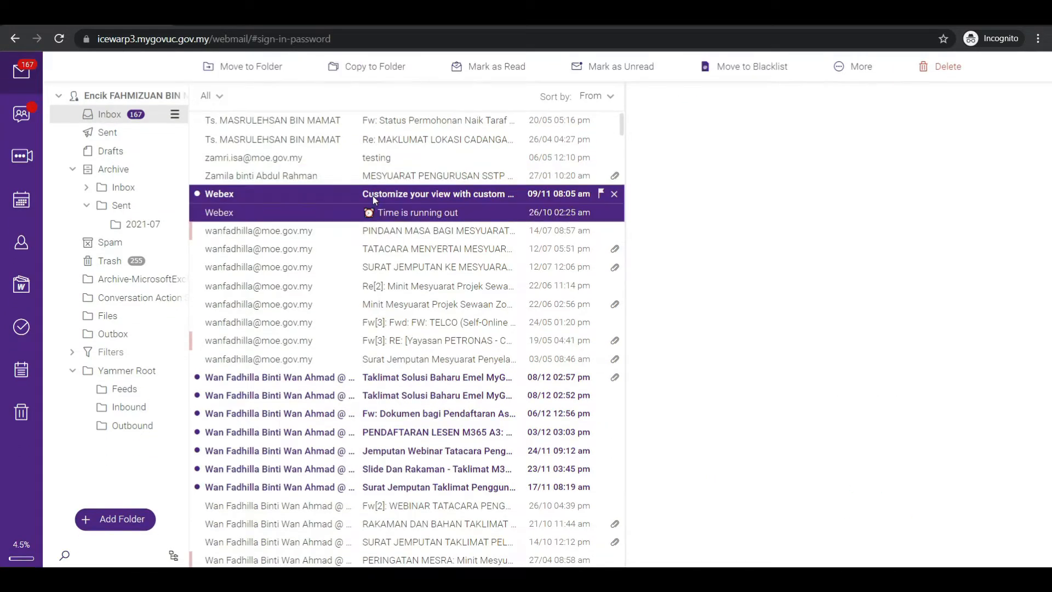
key(Delete)
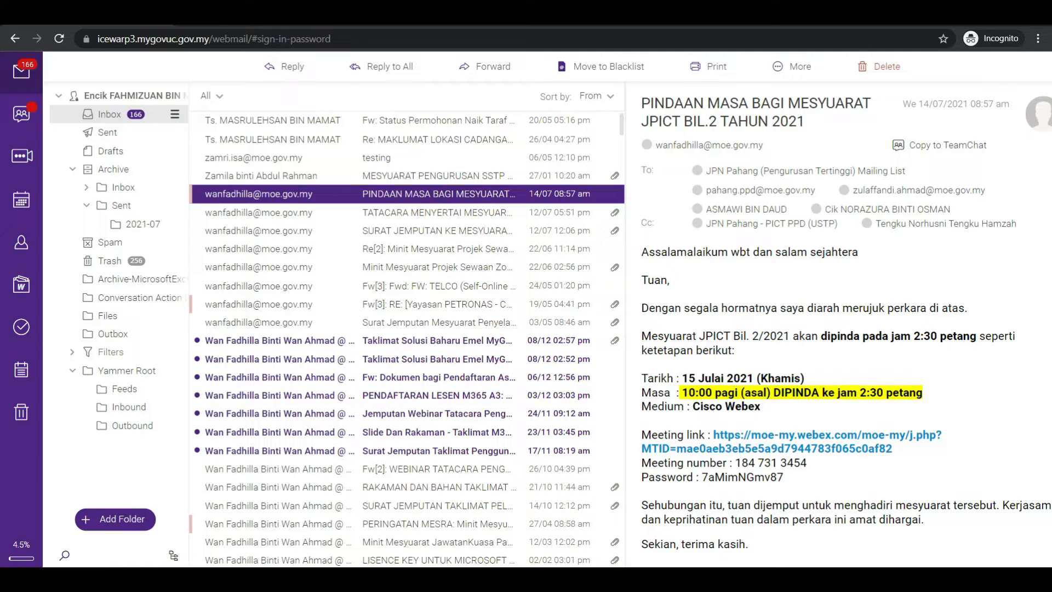
Switch to an empty browser tab, search for "googel" and open the Google home page from the results
click(195, 23)
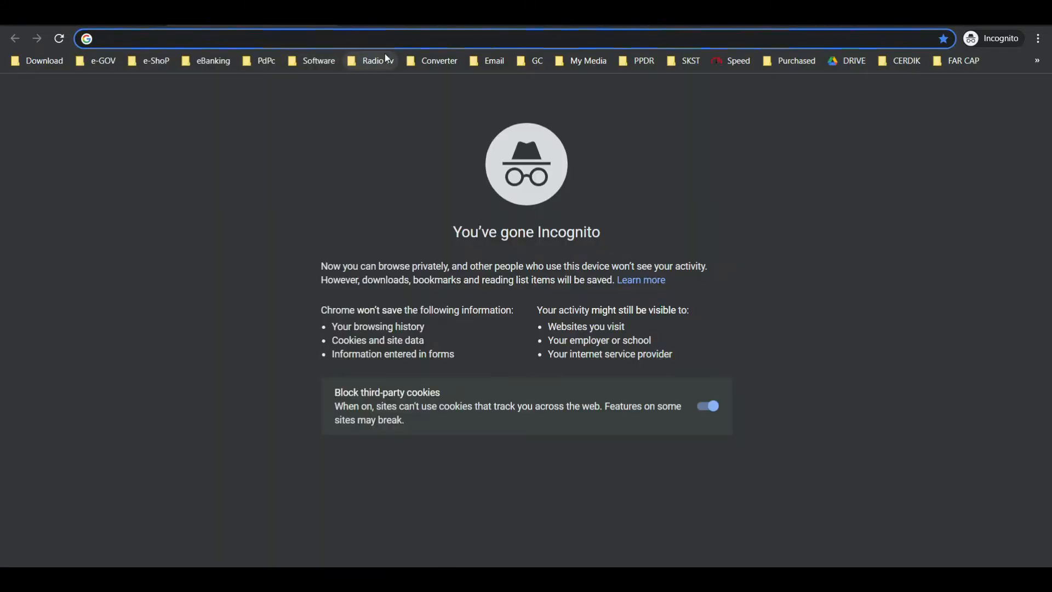
text(googel)
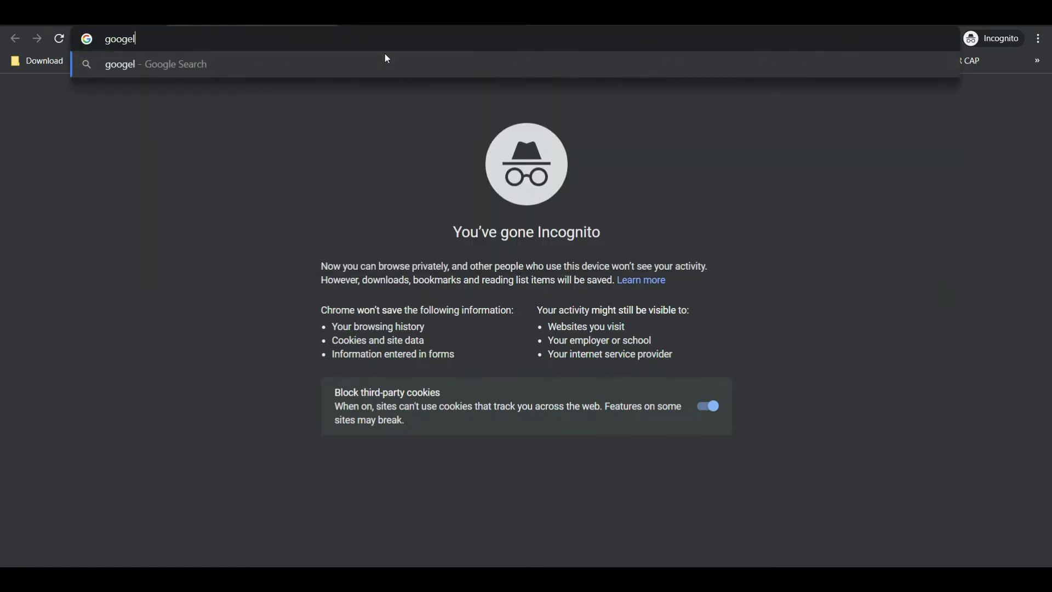
key(Return)
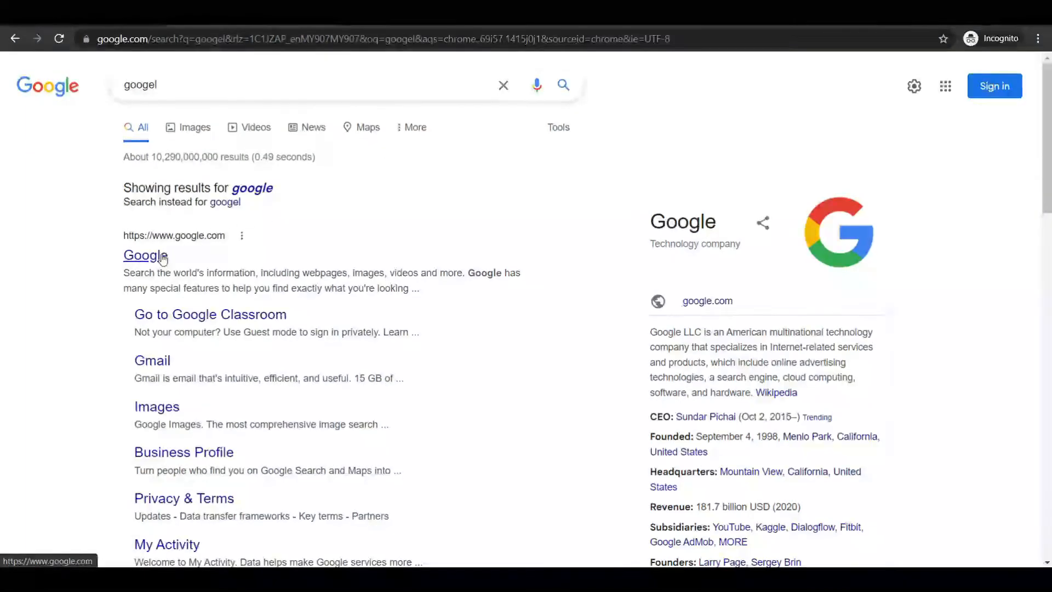
click(159, 255)
Search Google for "thunderbird"
click(442, 261)
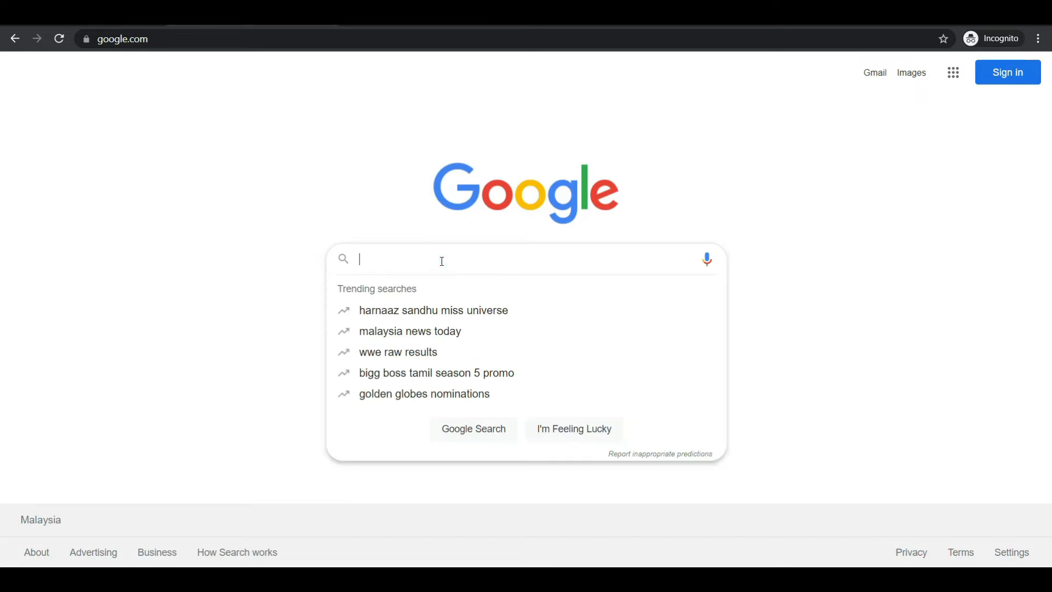
text(t)
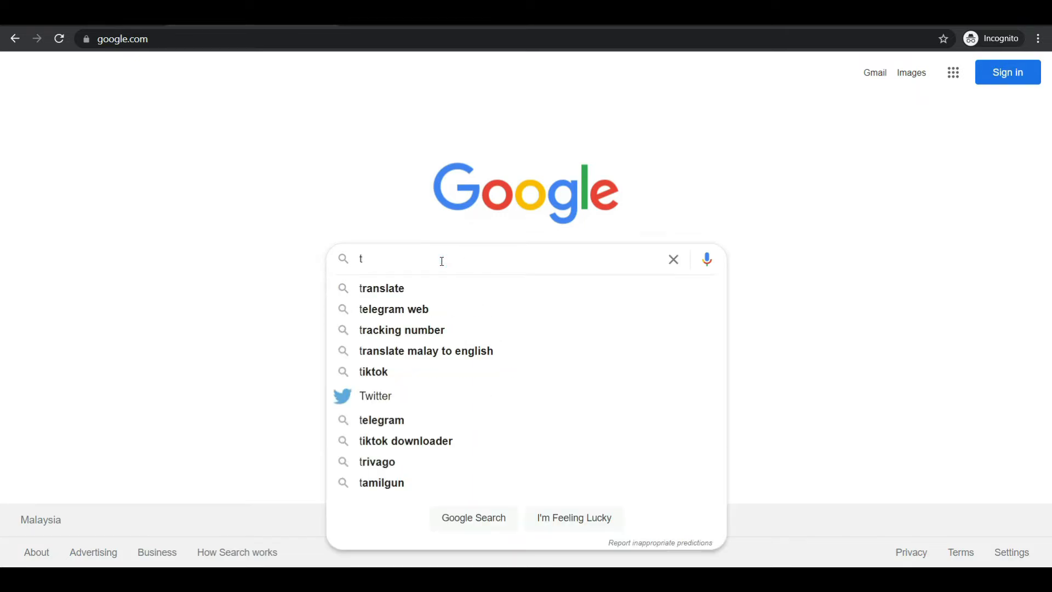
text(hun)
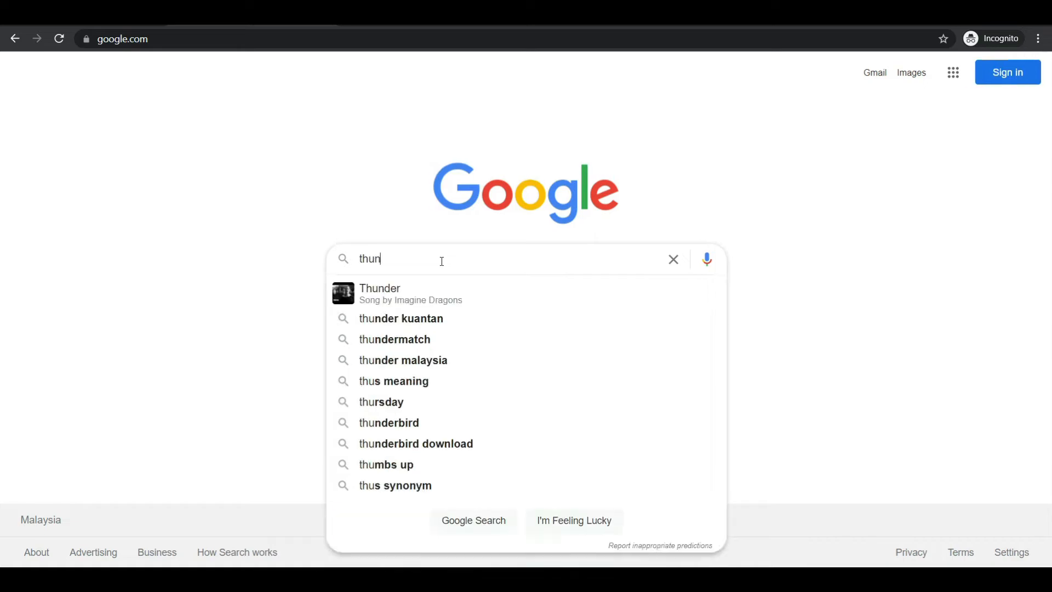
text(de)
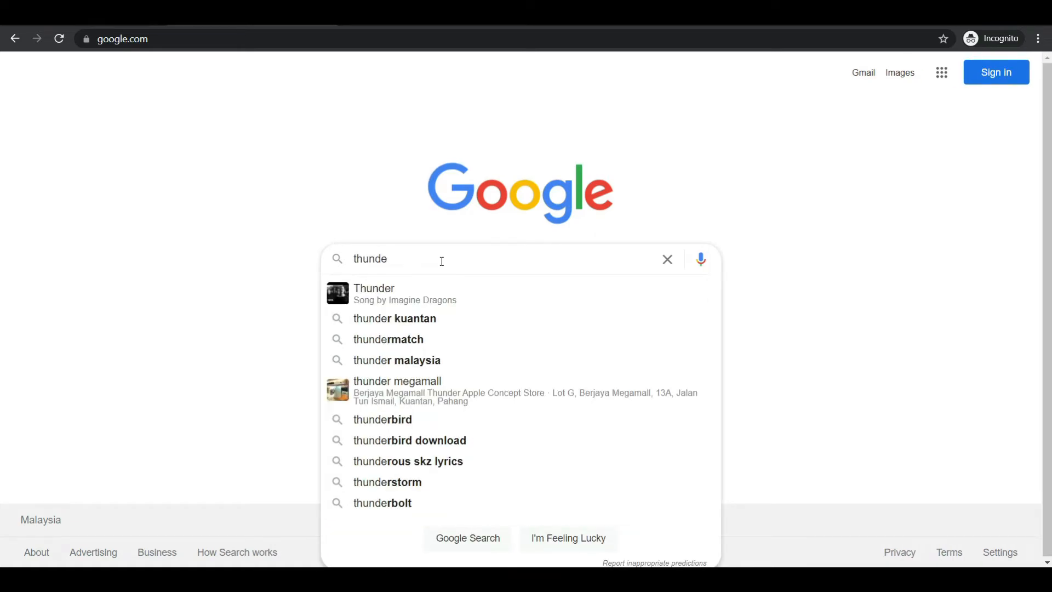
text(rbird)
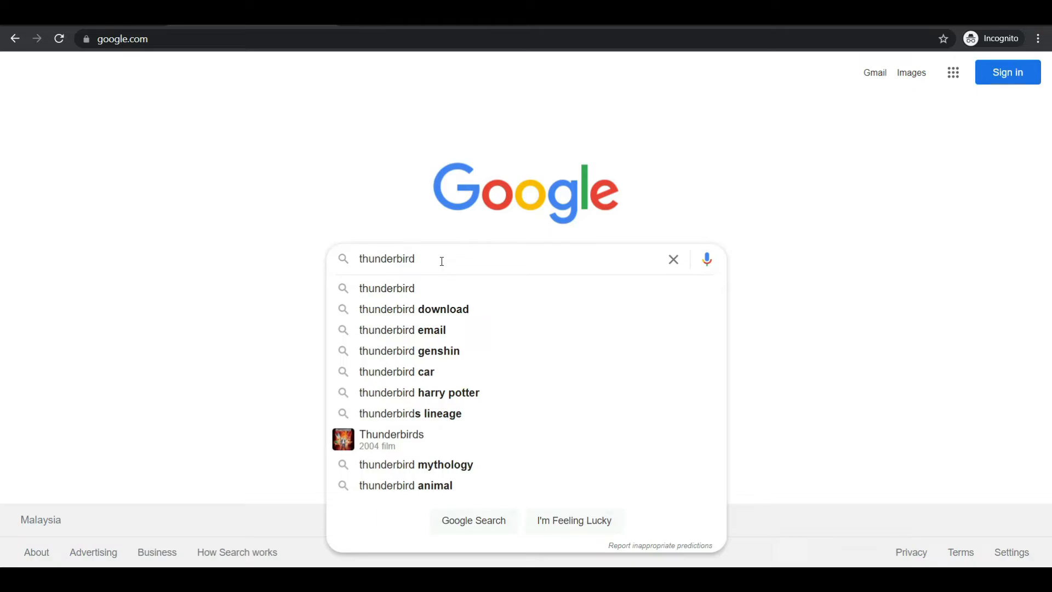
key(Return)
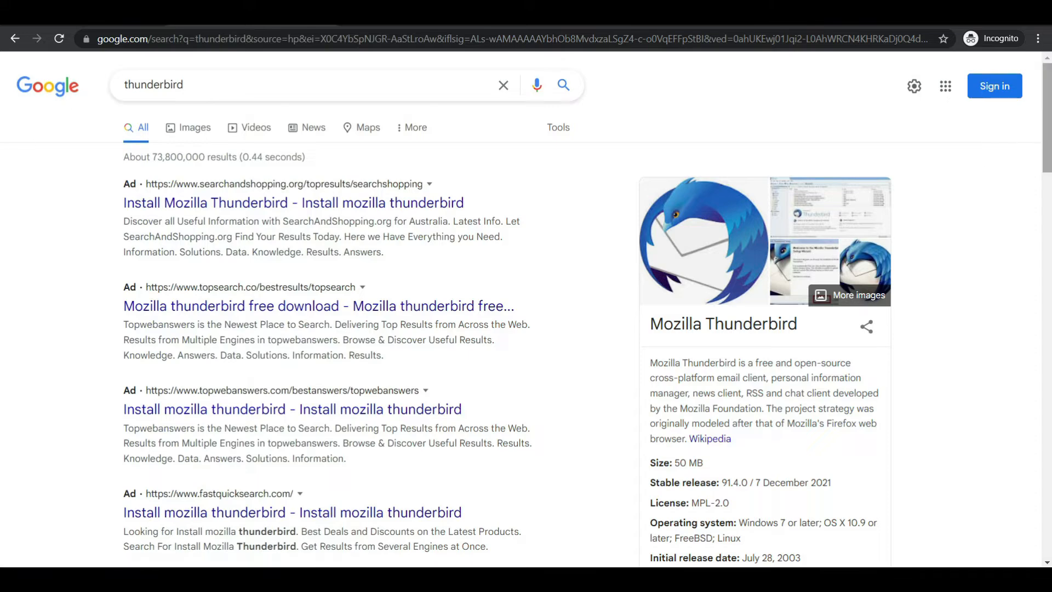
Open the official thunderbird.net site from the search results and download the free Thunderbird installer
drag(1048, 152, 1048, 216)
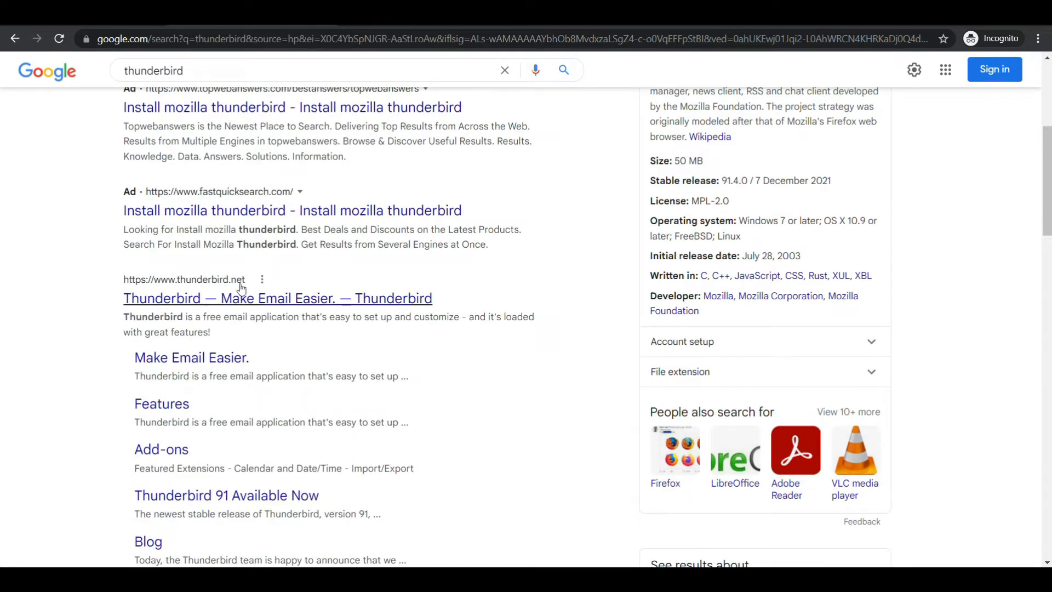
click(272, 303)
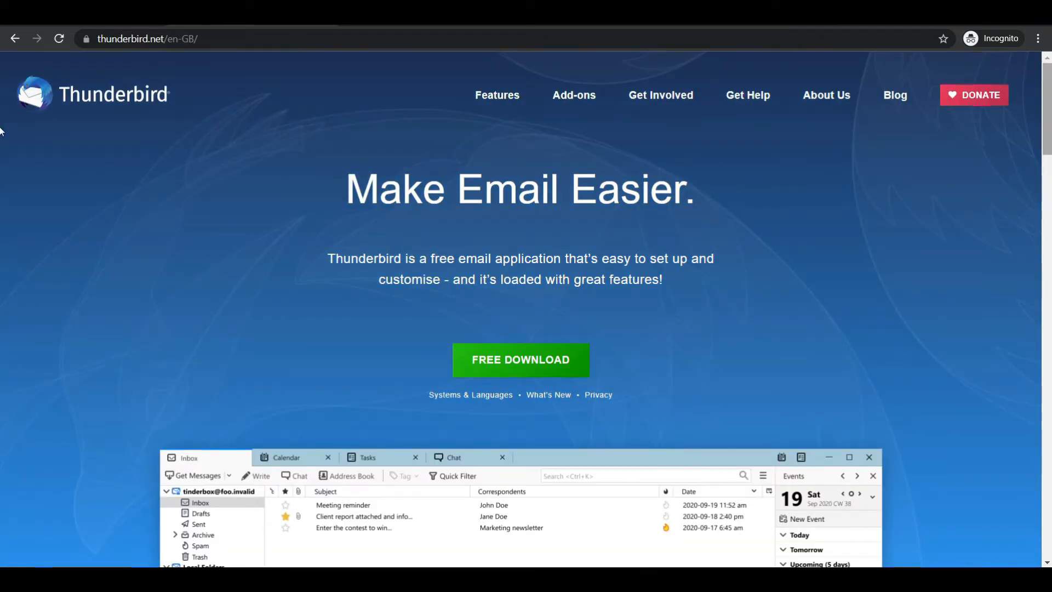
drag(1049, 132, 1049, 163)
scroll(394, 275, up, 3)
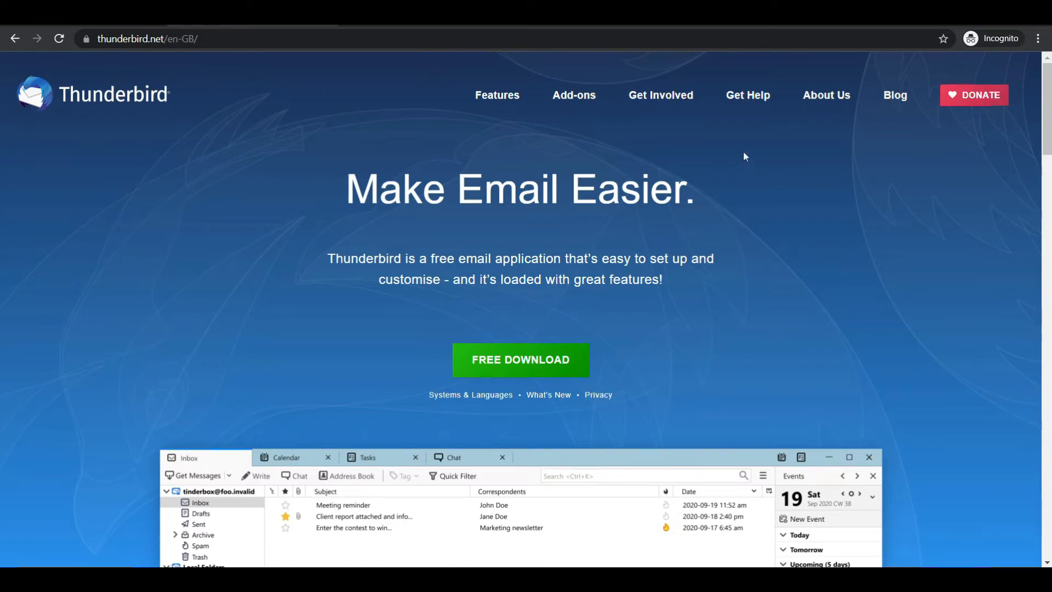
click(522, 366)
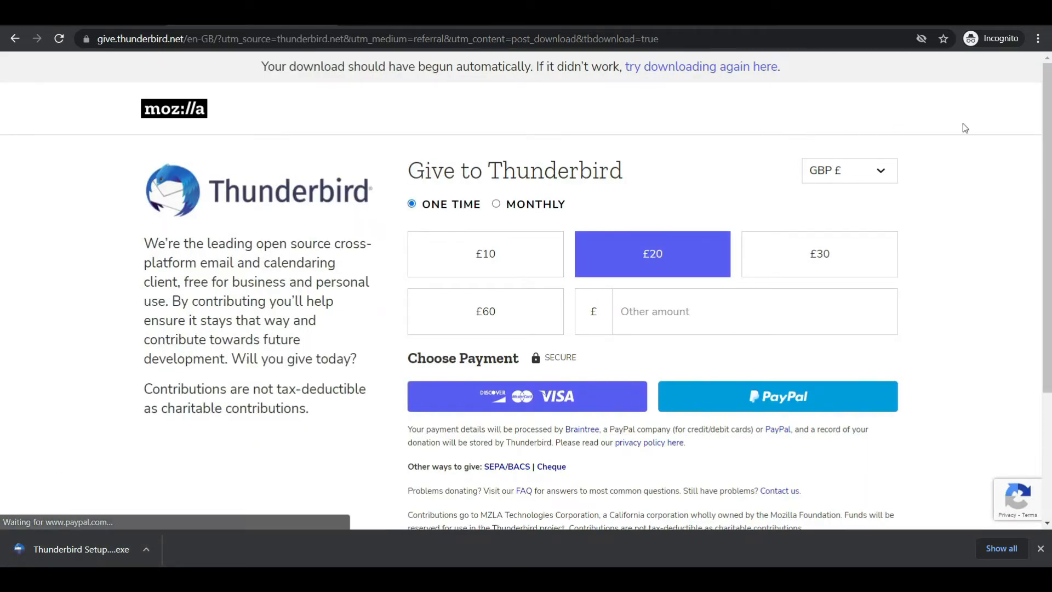
mouse_move(1047, 145)
mouse_down()
mouse_move(1046, 242)
mouse_move(1048, 149)
mouse_up()
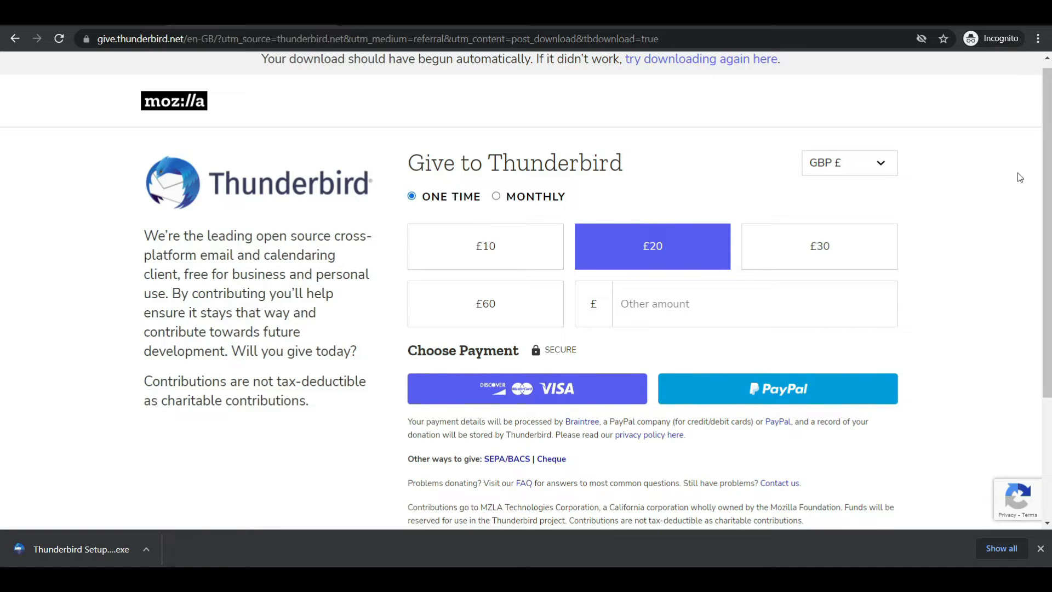
Run the downloaded Thunderbird installer with the Standard setup type, install it as the default mail application and launch Thunderbird
drag(1045, 198, 1038, 347)
scroll(1037, 346, up, 3)
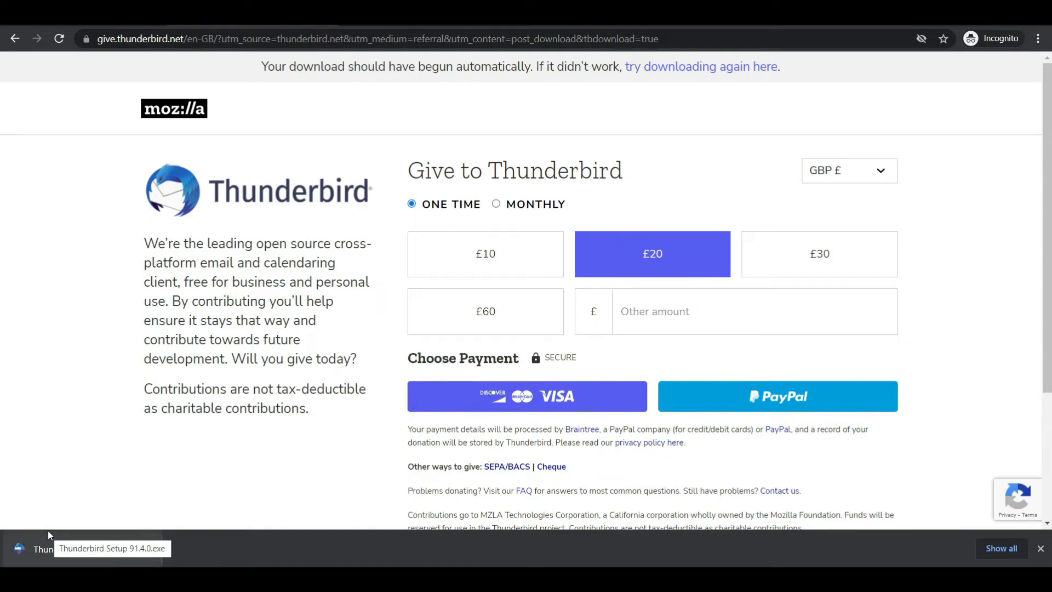
click(71, 552)
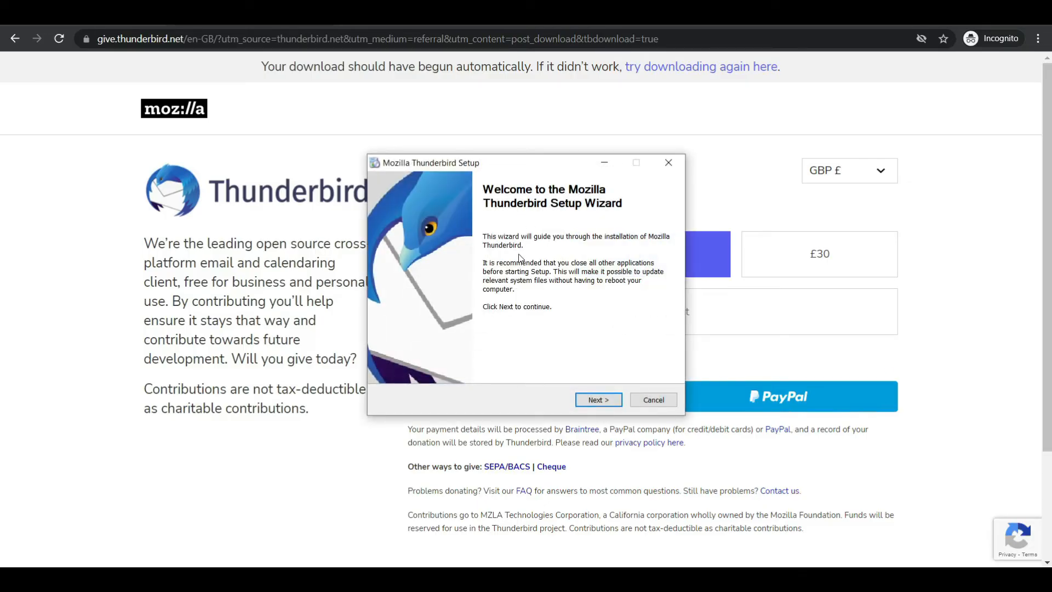
click(595, 400)
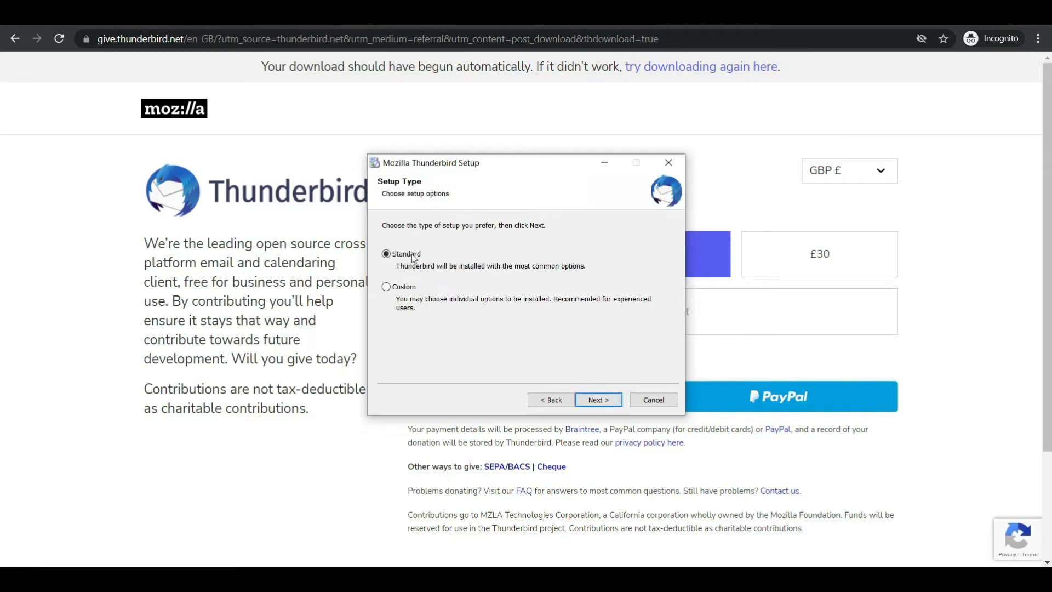
click(597, 400)
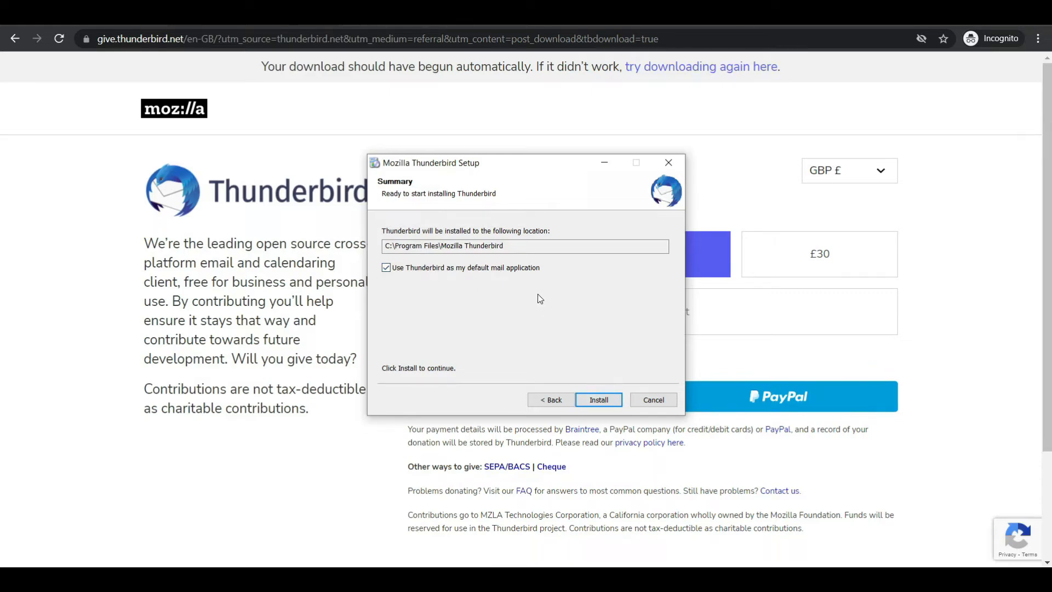
click(613, 403)
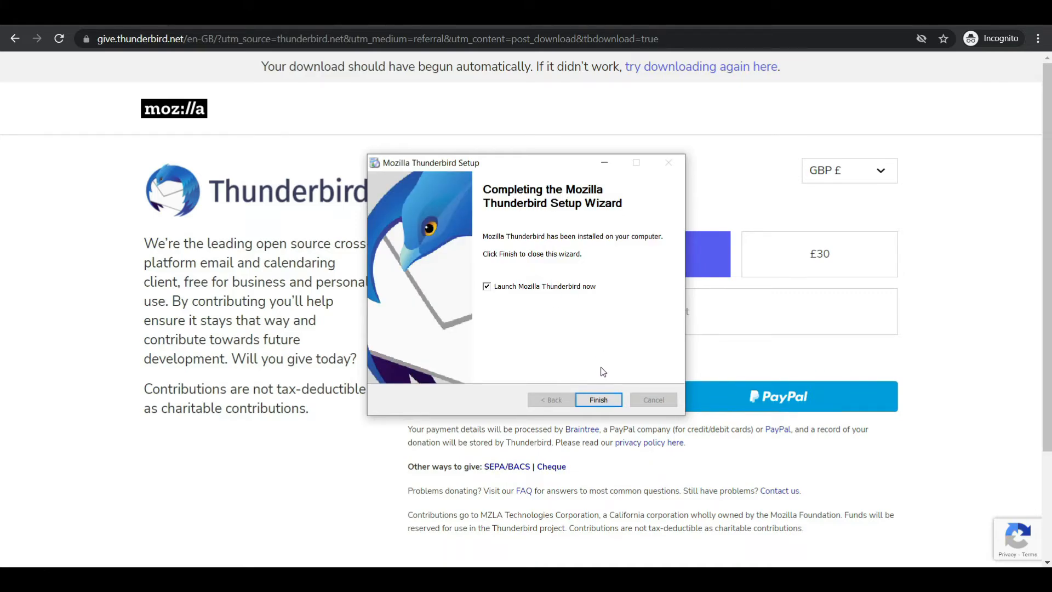
click(599, 400)
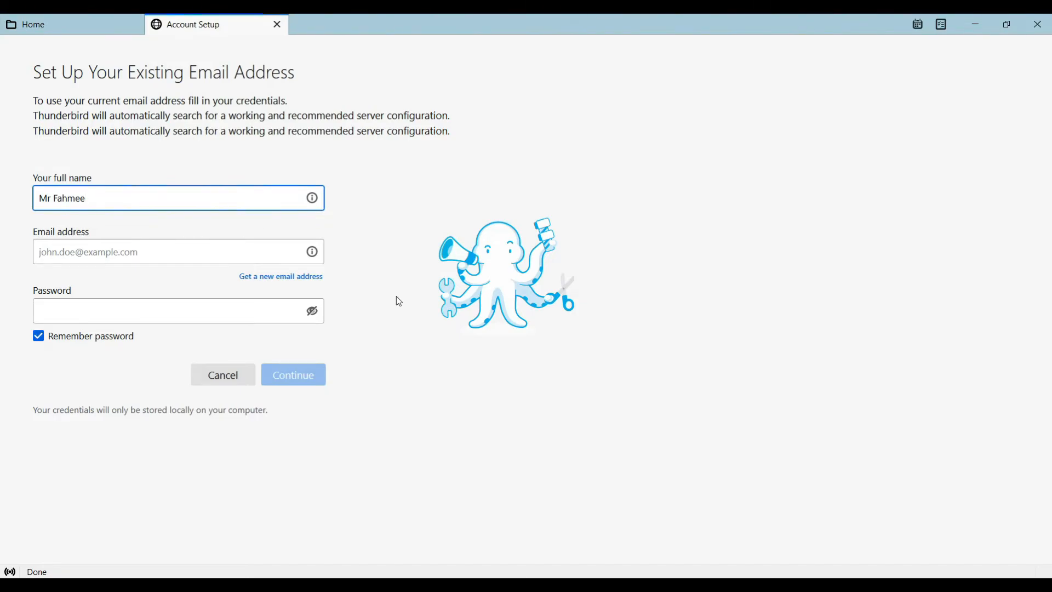
Replace the prefilled name in the account setup form with the account owner's full name in capitals
key(ctrl+a)
key(BackSpace)
key(Caps_Lock)
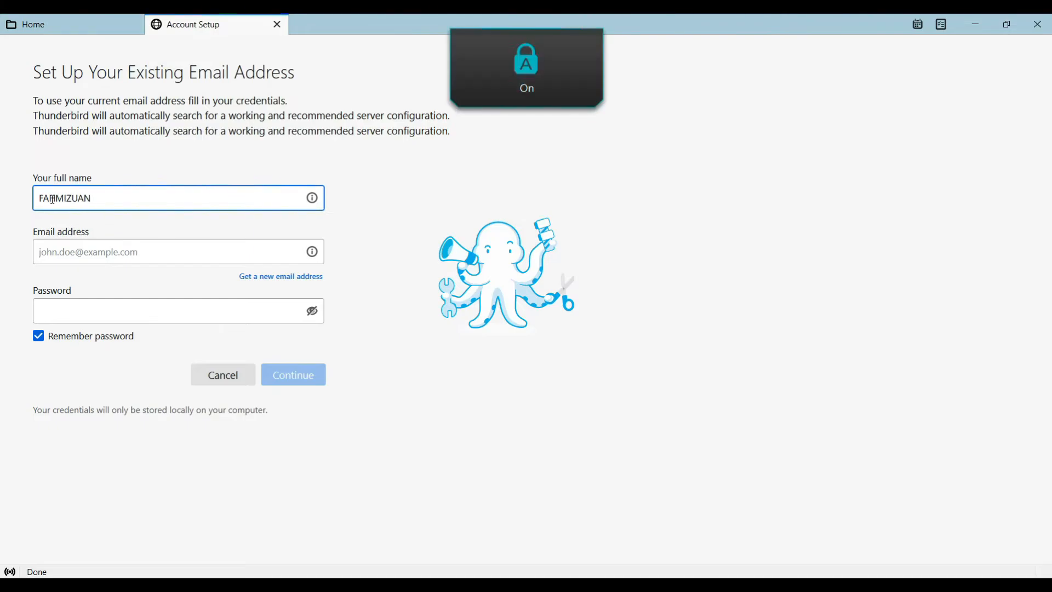
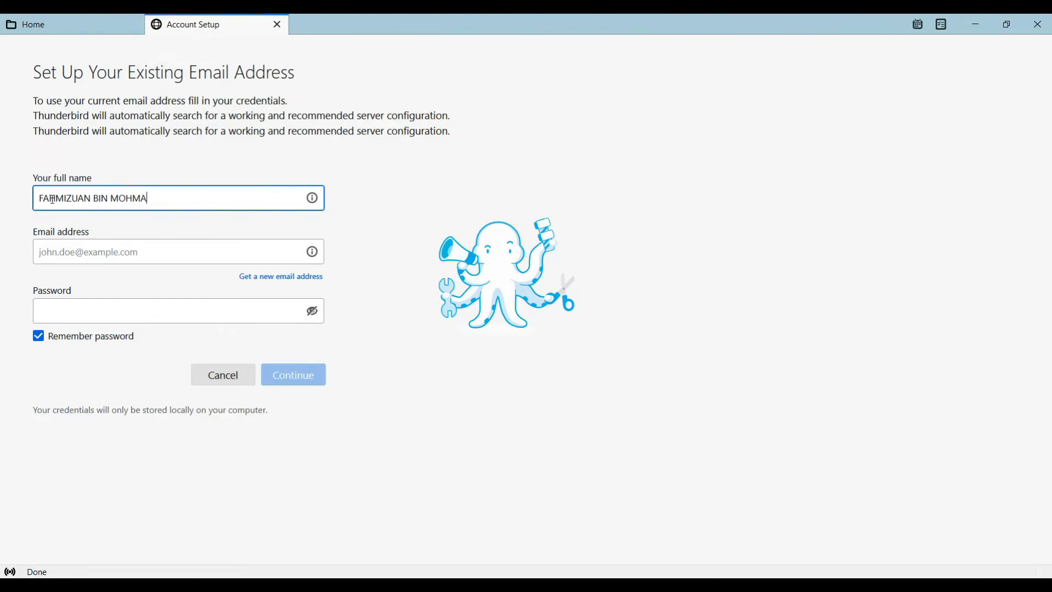
key(Tab)
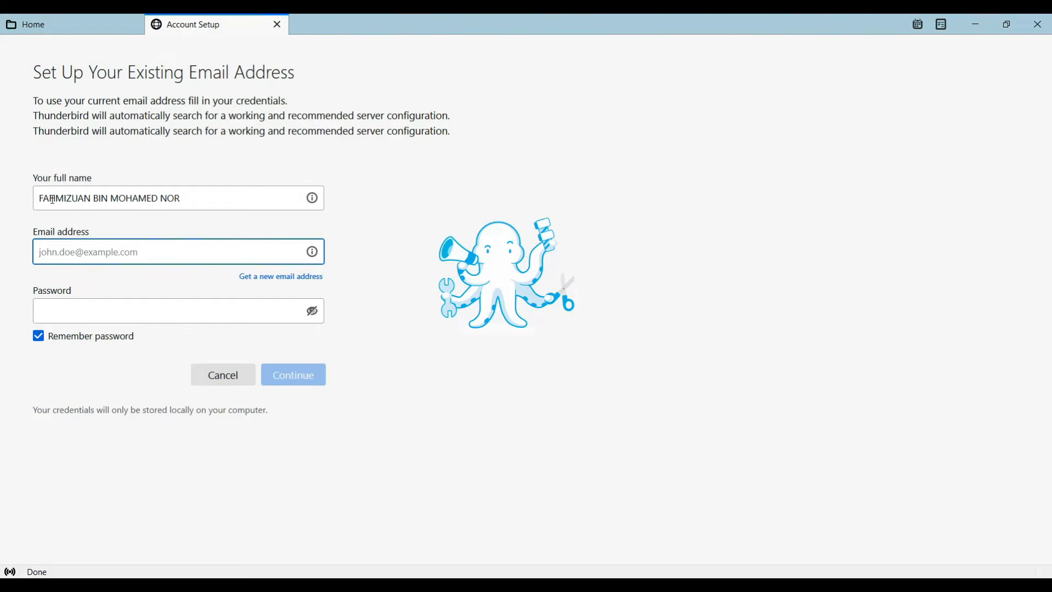
Enter the account owner's moe.gov.my email address in the account setup form
text(F)
key(BackSpace)
key(Caps_Lock)
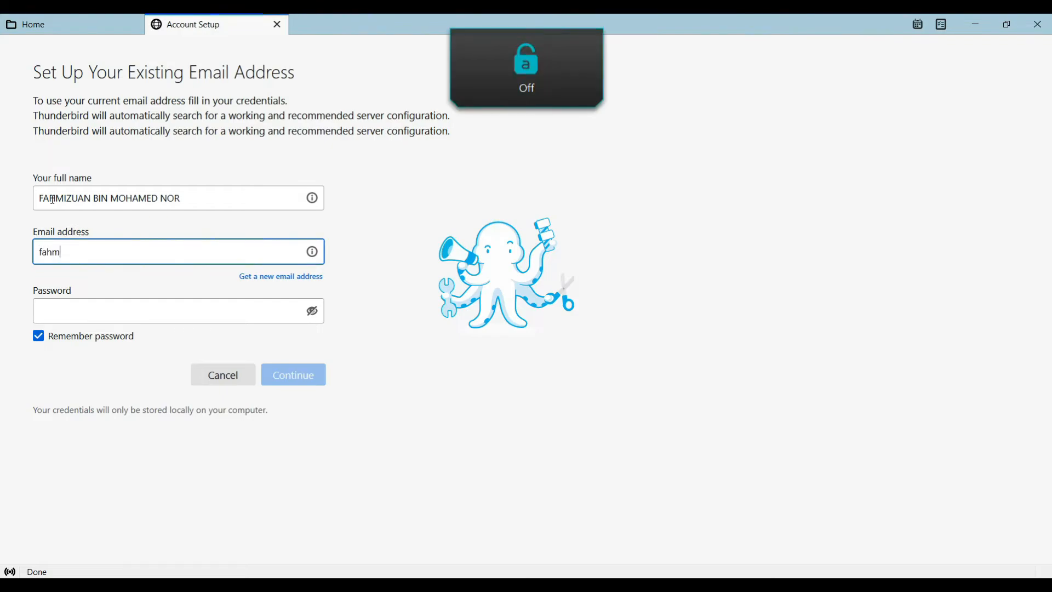
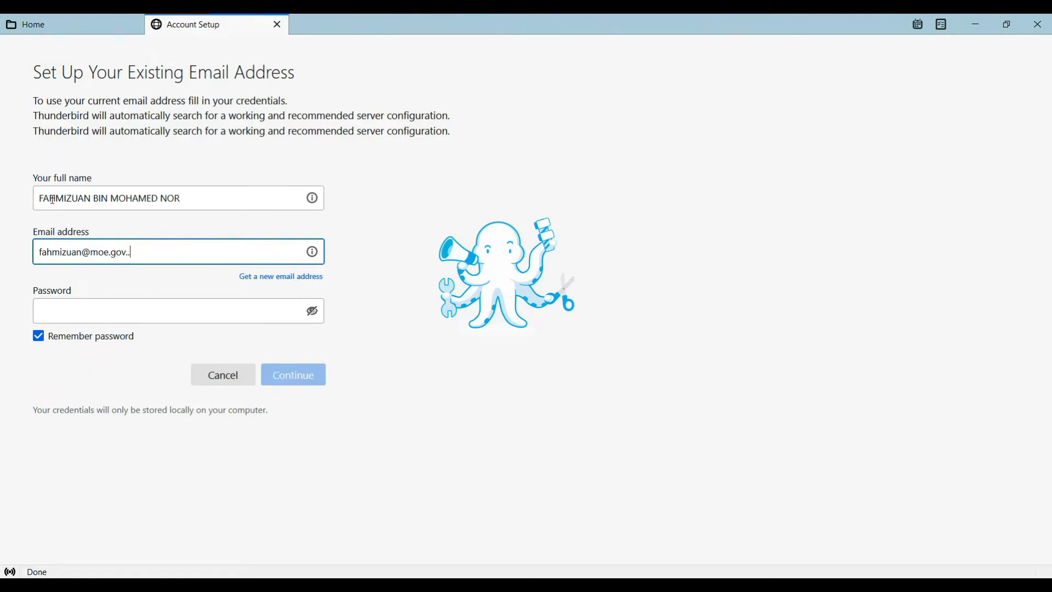
text(my)
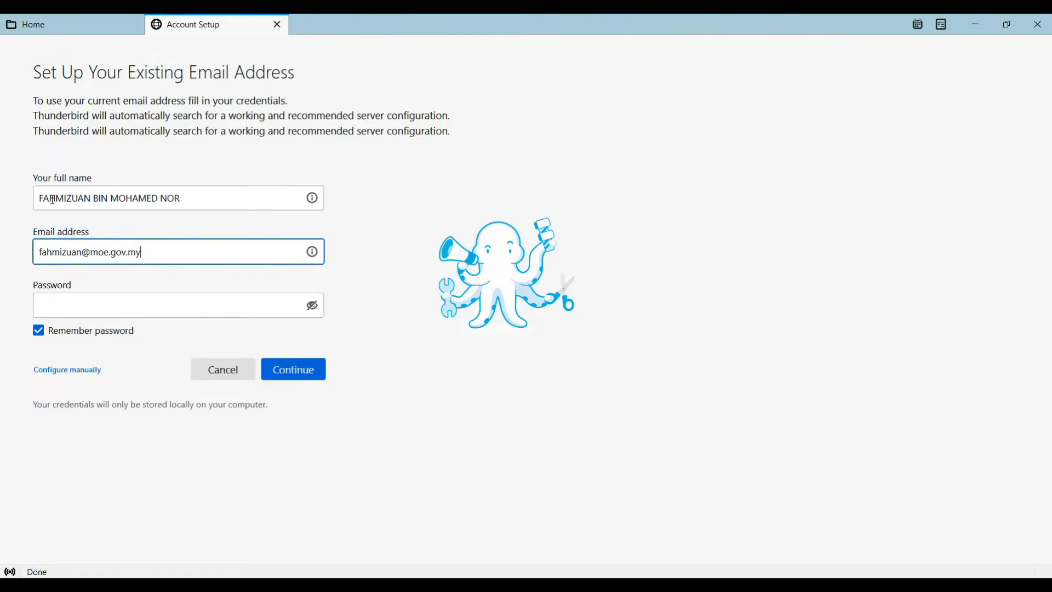
Enter the email account password and continue so Thunderbird looks up the server settings
click(104, 304)
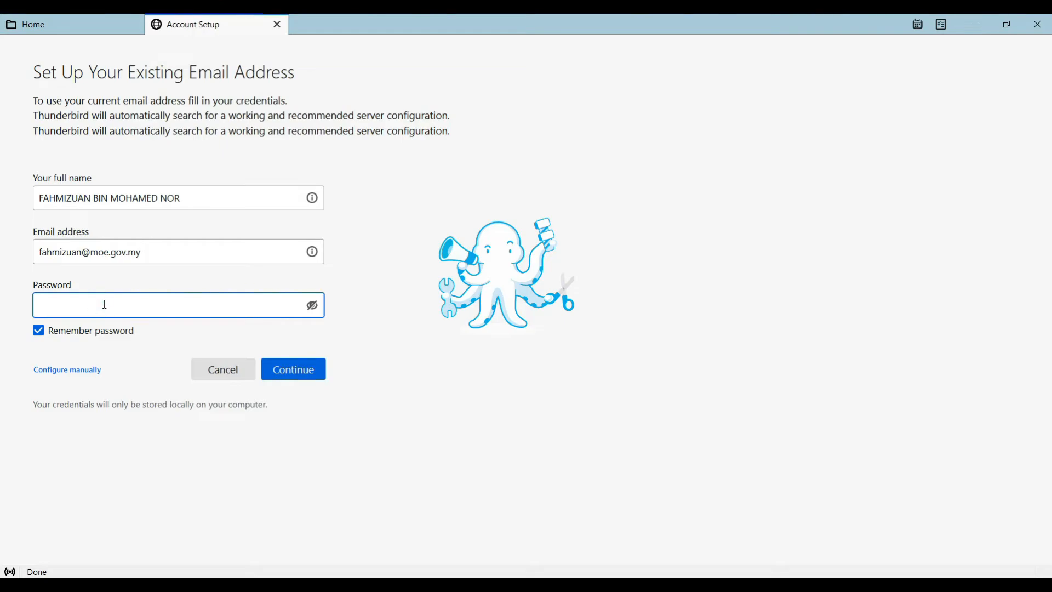
text(*)
key(BackSpace)
key(Caps_Lock)
text(••••••••••)
text(***)
click(300, 376)
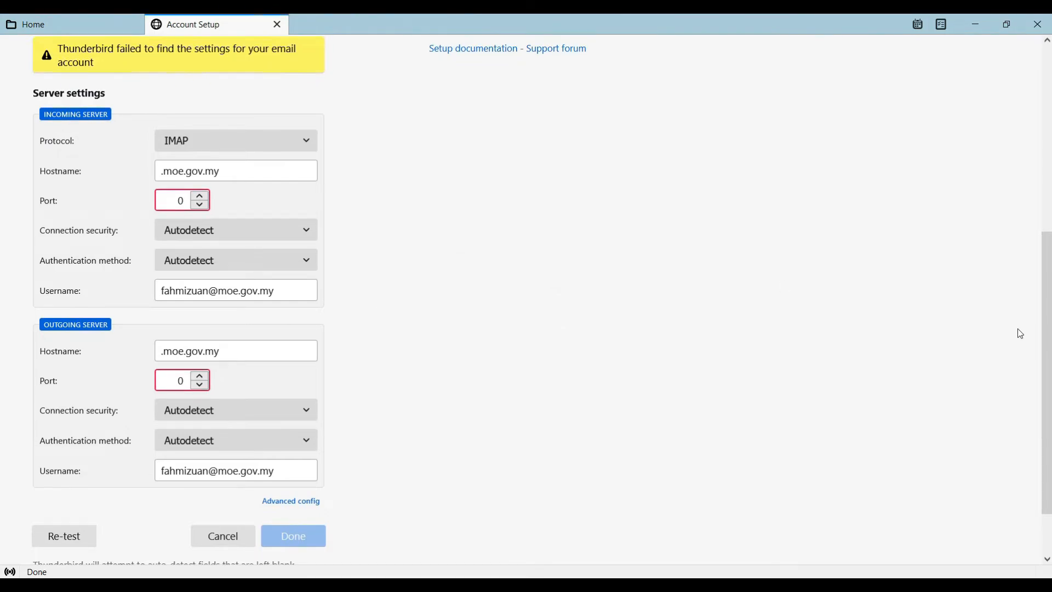
Review the manual server settings and choose IMAP as the incoming server's protocol
drag(1046, 351, 1047, 164)
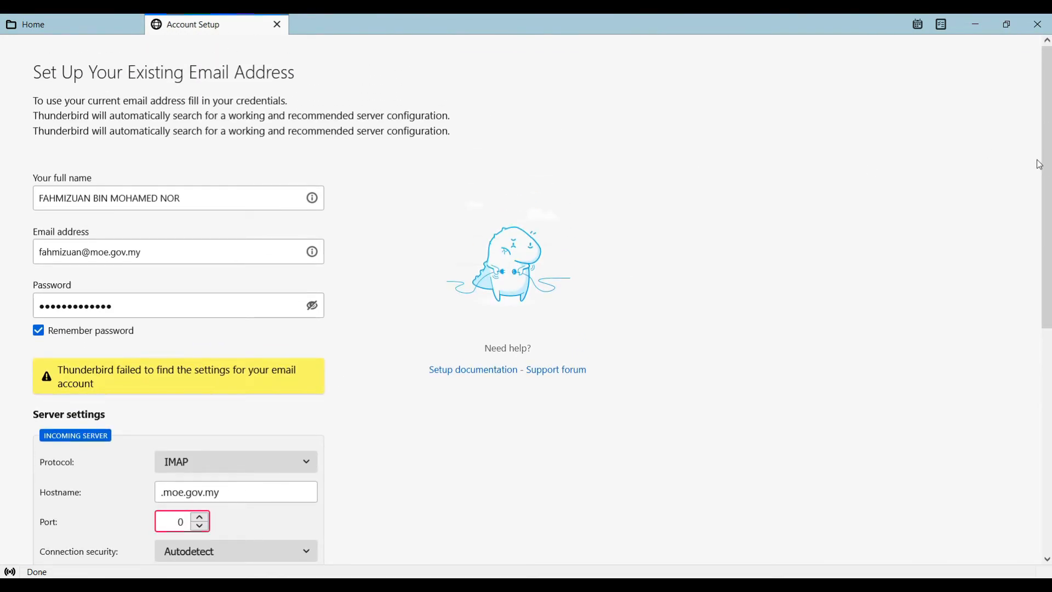
drag(1049, 178, 1045, 227)
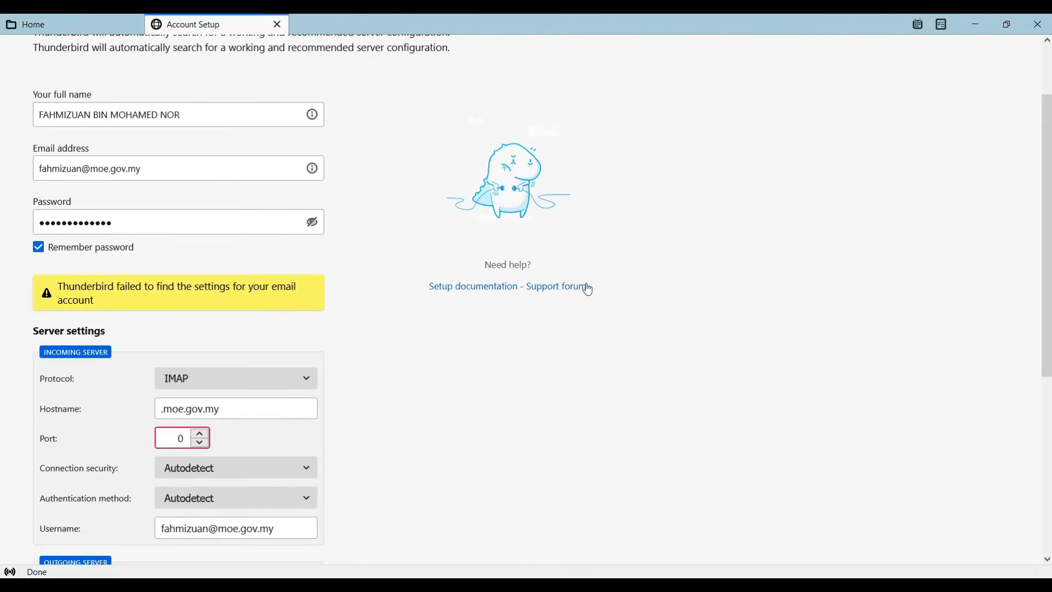
drag(1049, 261, 1041, 405)
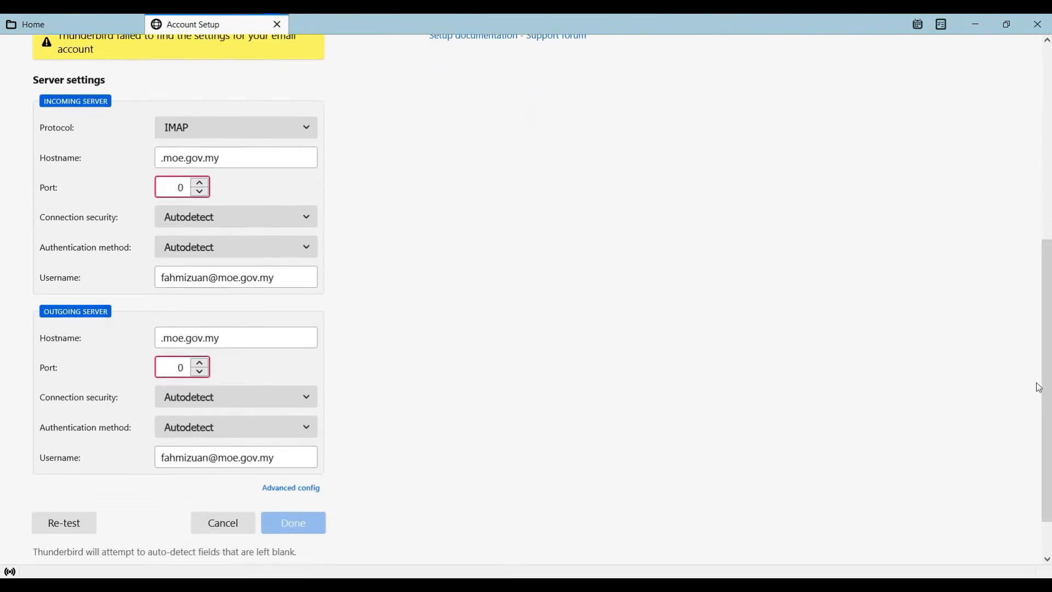
scroll(476, 162, up, 1)
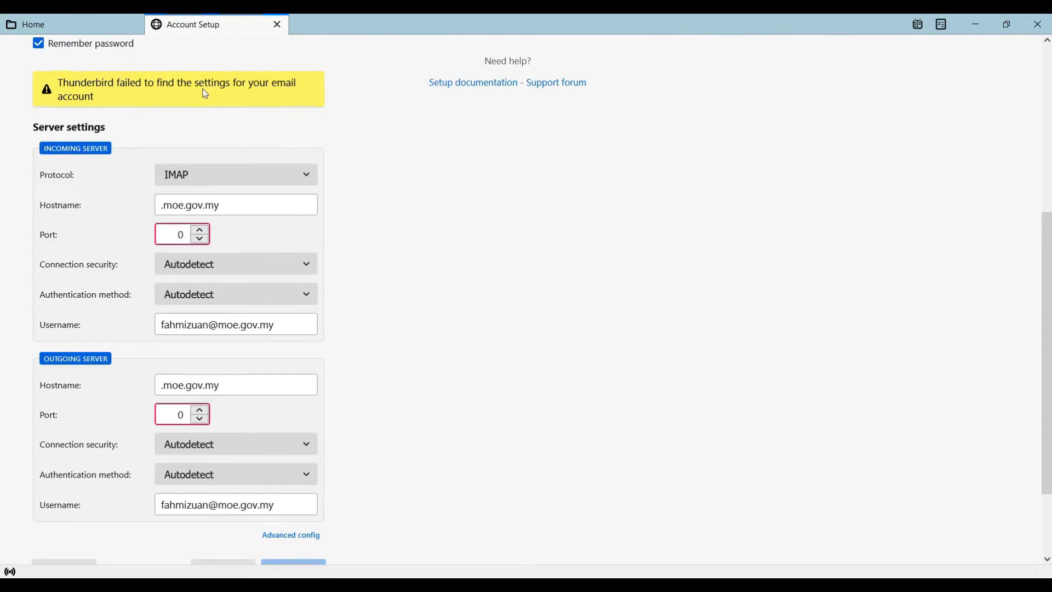
click(239, 176)
click(182, 193)
Check the server address in Notepad, return to Thunderbird and set the incoming server's hostname to icewarp3.mygovuc.gov.my
click(255, 211)
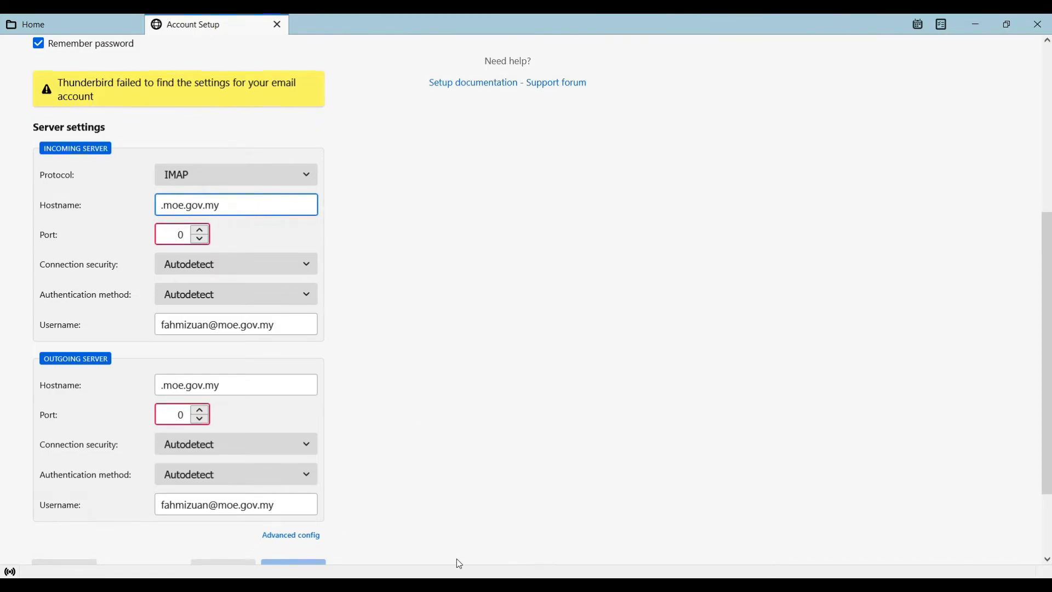
key(alt+Tab)
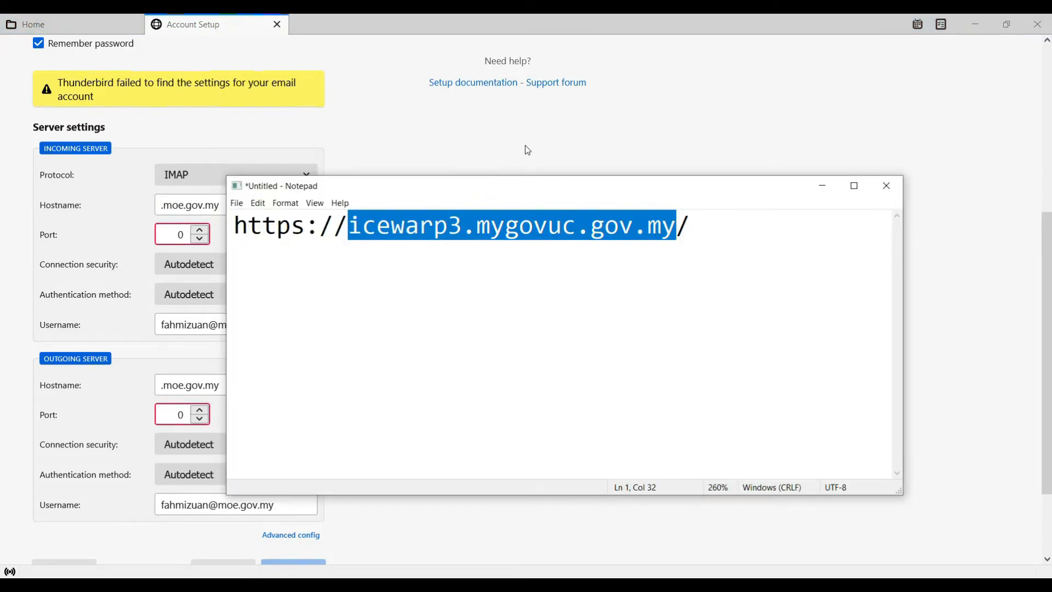
click(474, 141)
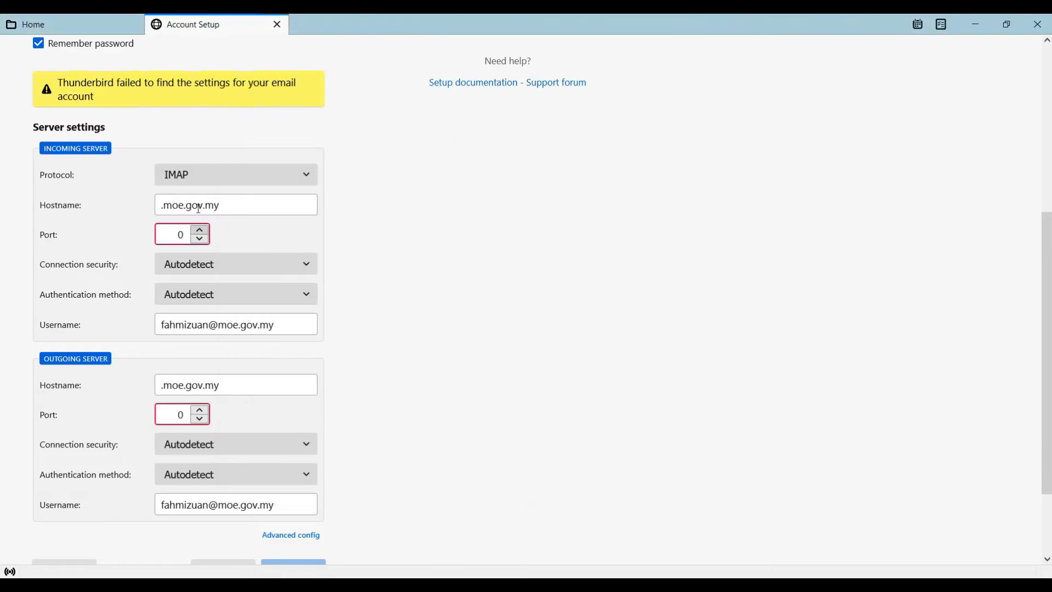
click(226, 200)
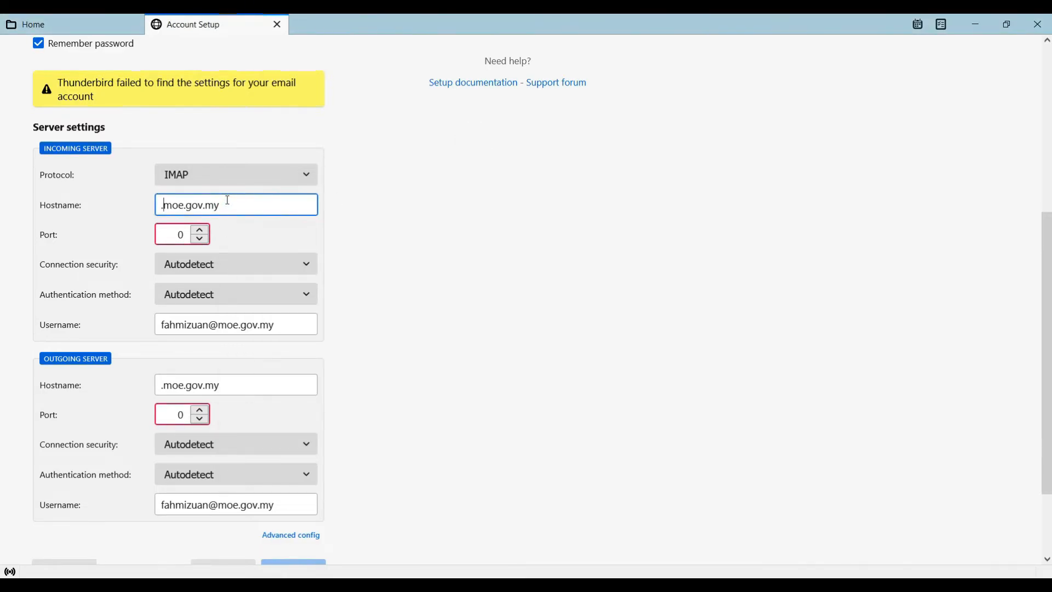
text(icewarp3.mygovuc.gov.my)
key(ctrl+a)
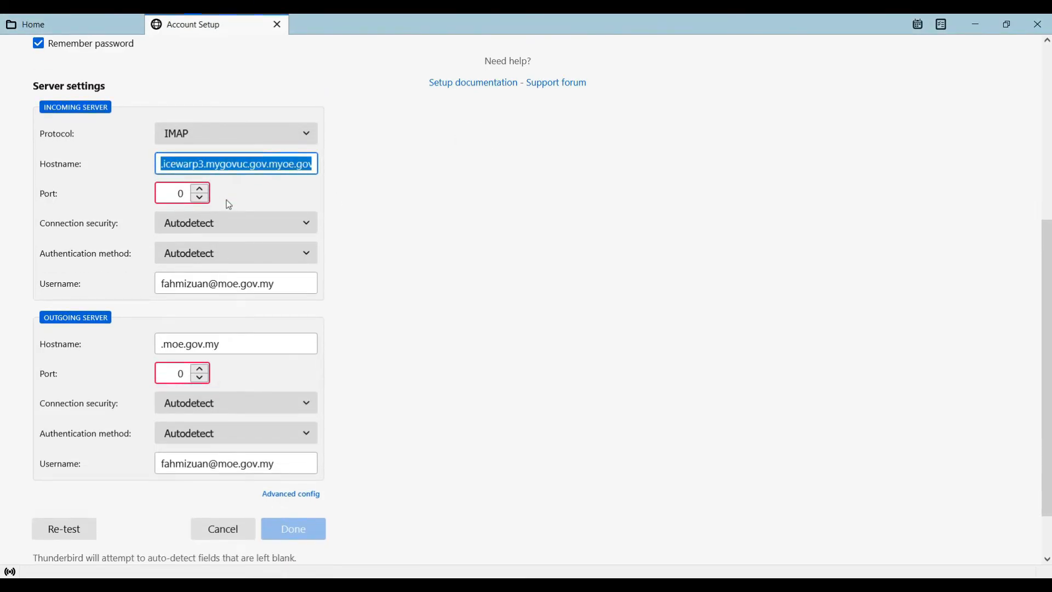
text(icewarp3.mygovuc.gov.my)
key(Home)
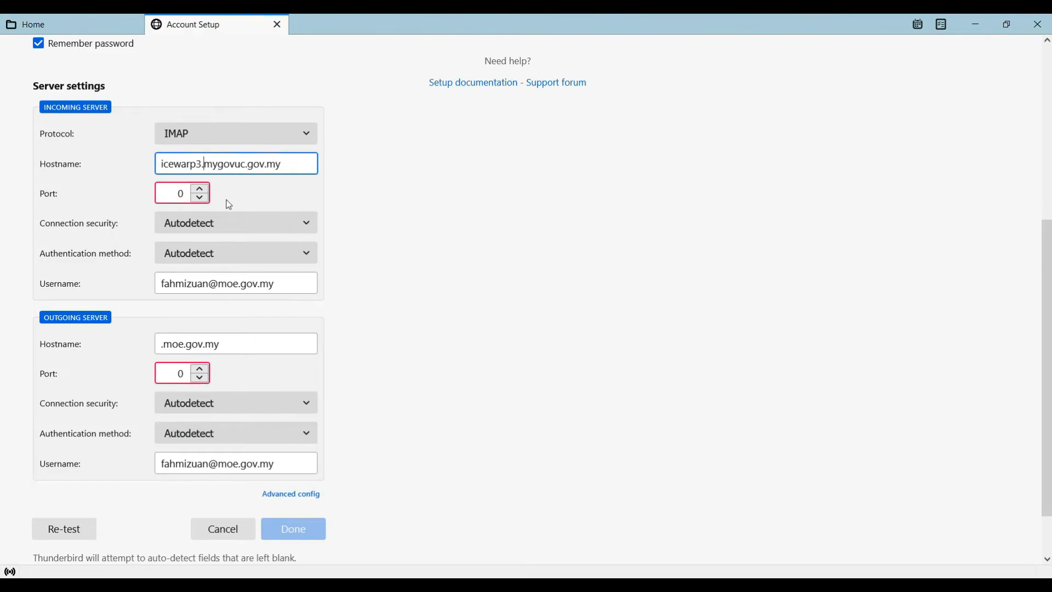
key(Right)
key(Right)
key(Right)
key(Right)
key(Right)
key(Left)
key(Left)
key(Left)
key(Left)
key(Left)
key(Left)
key(Left)
key(Left)
key(Left)
key(Left)
key(Left)
key(Left)
key(shift+Left)
key(Right)
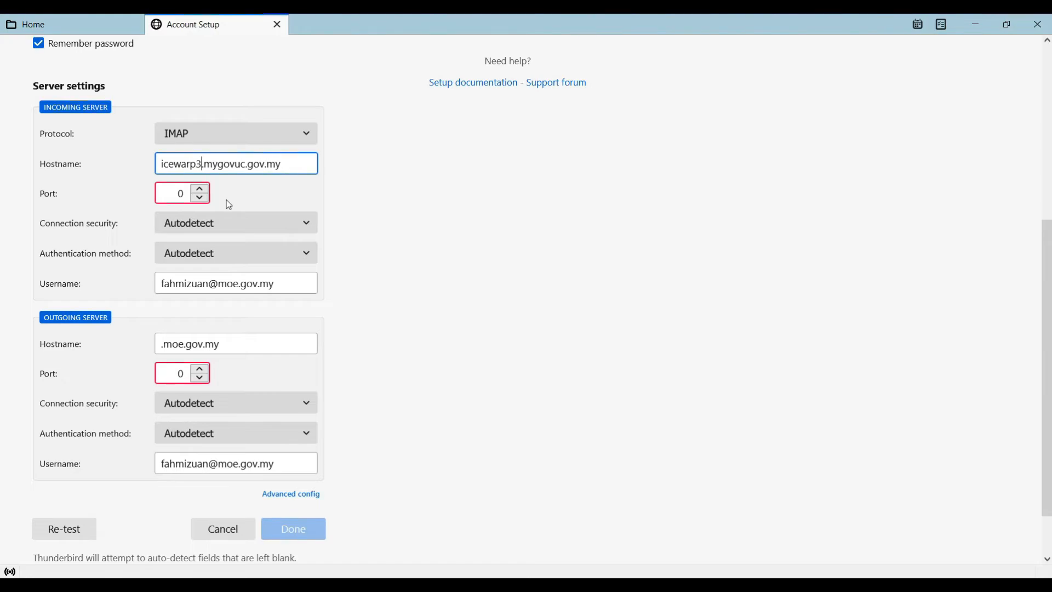
key(Tab)
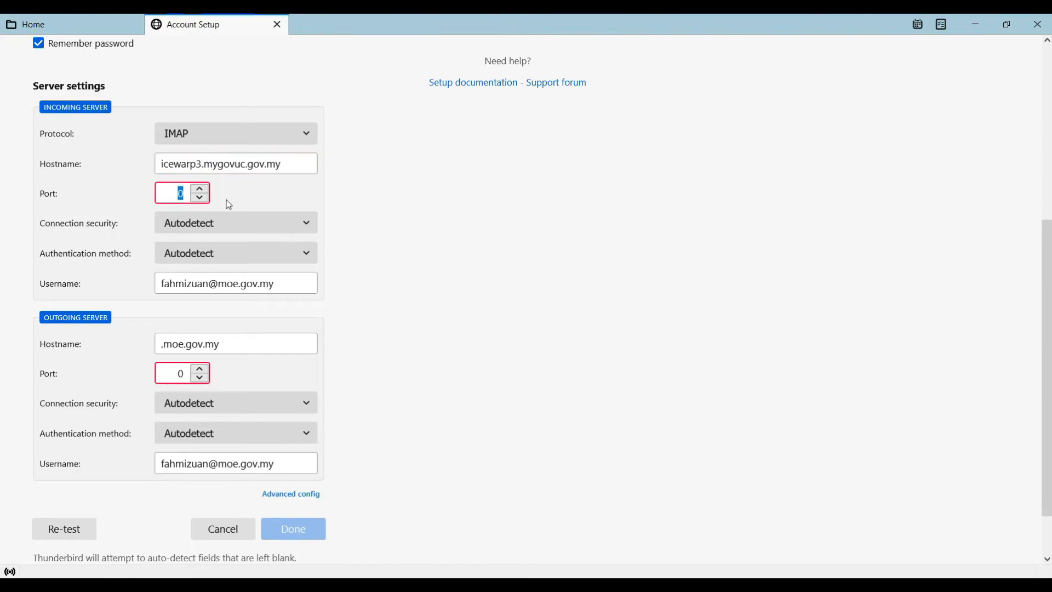
Set the incoming server's port to 993, connection security to SSL/TLS and authentication method to Normal password
text(993)
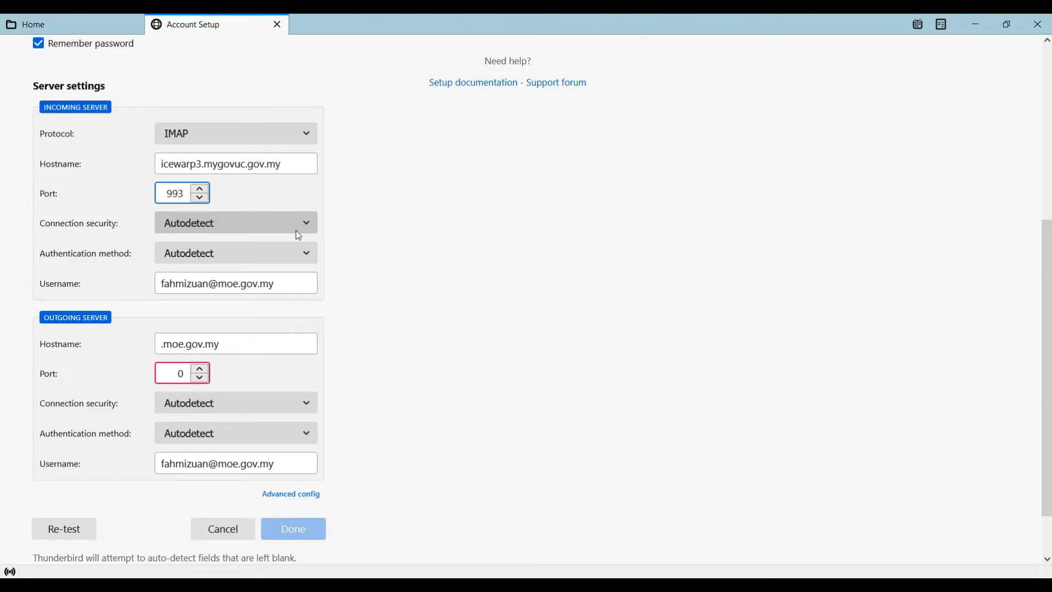
click(315, 224)
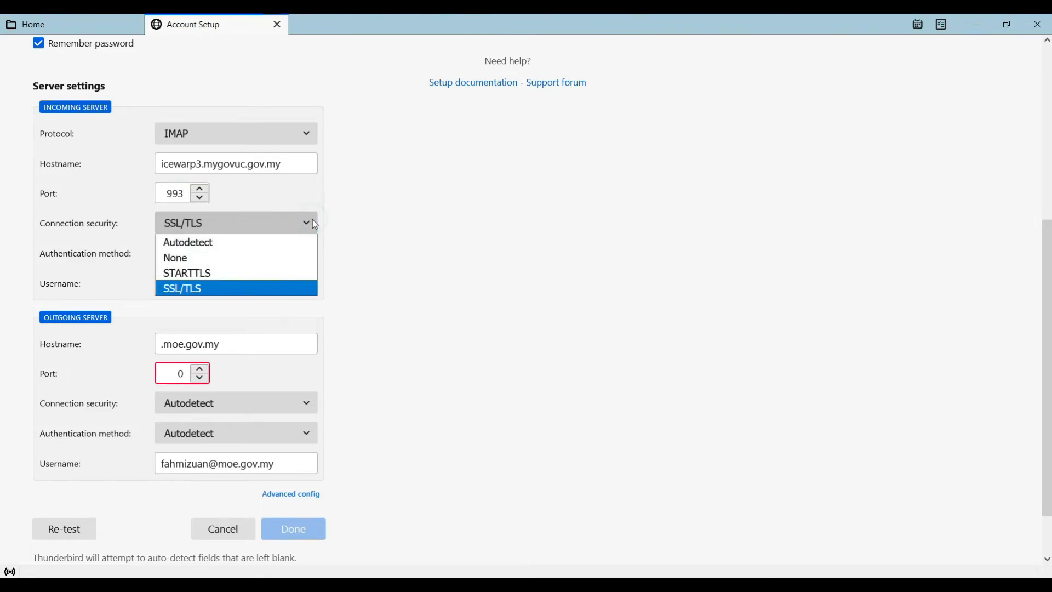
click(238, 290)
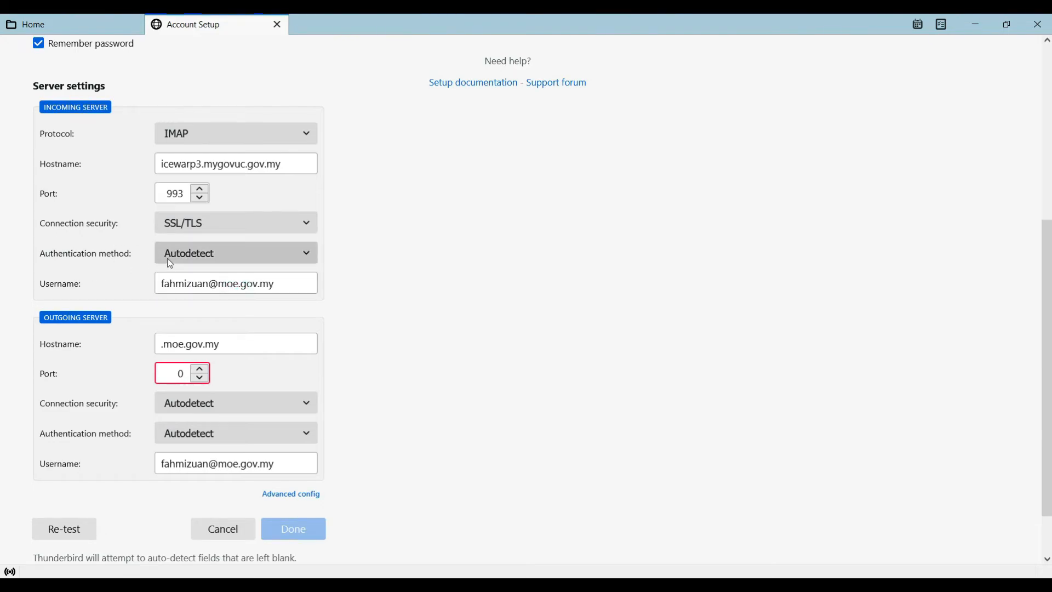
click(303, 252)
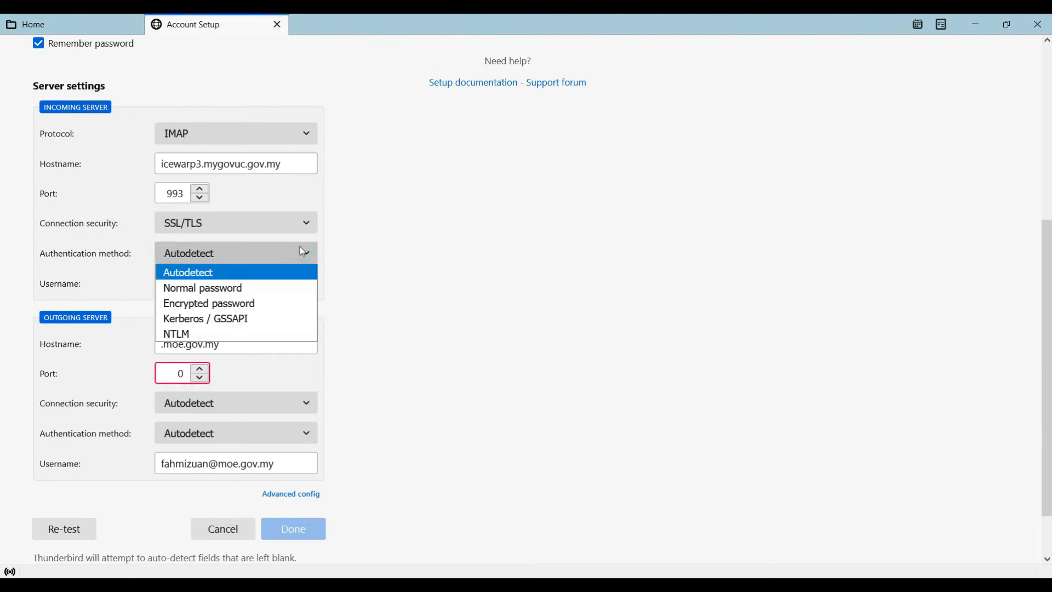
click(238, 288)
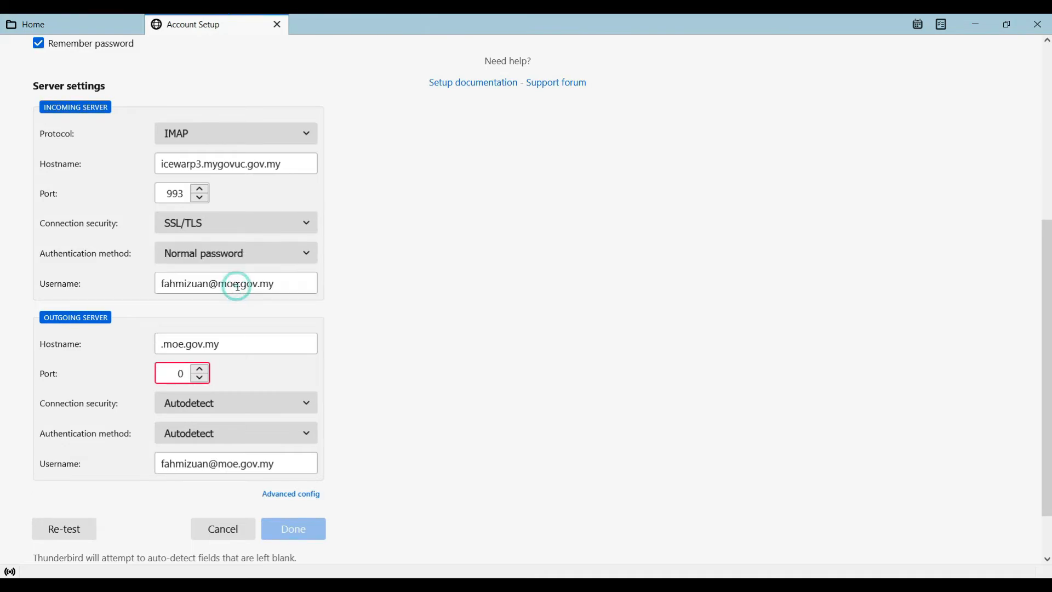
click(180, 280)
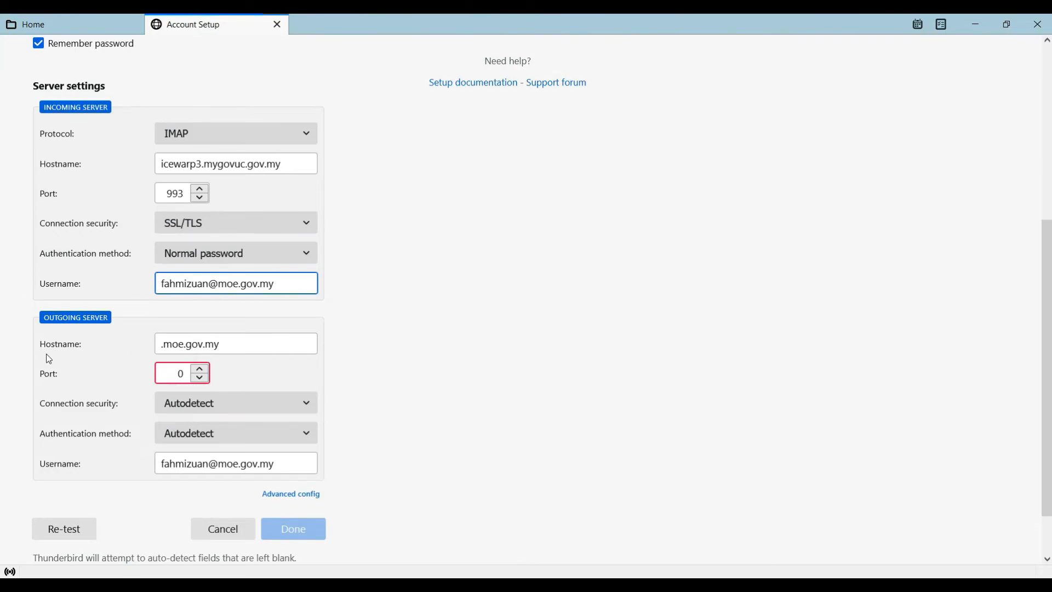
Copy the incoming hostname icewarp3.mygovuc.gov.my into the outgoing server's hostname, replacing the existing entry
triple_click(282, 164)
key(ctrl+c)
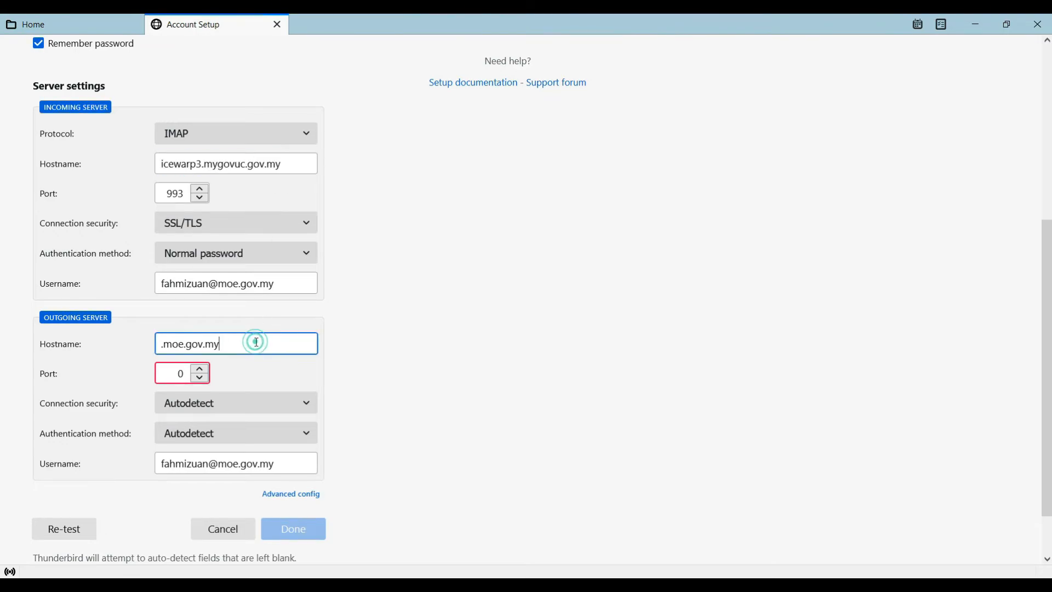
triple_click(257, 343)
key(ctrl+v)
key(Tab)
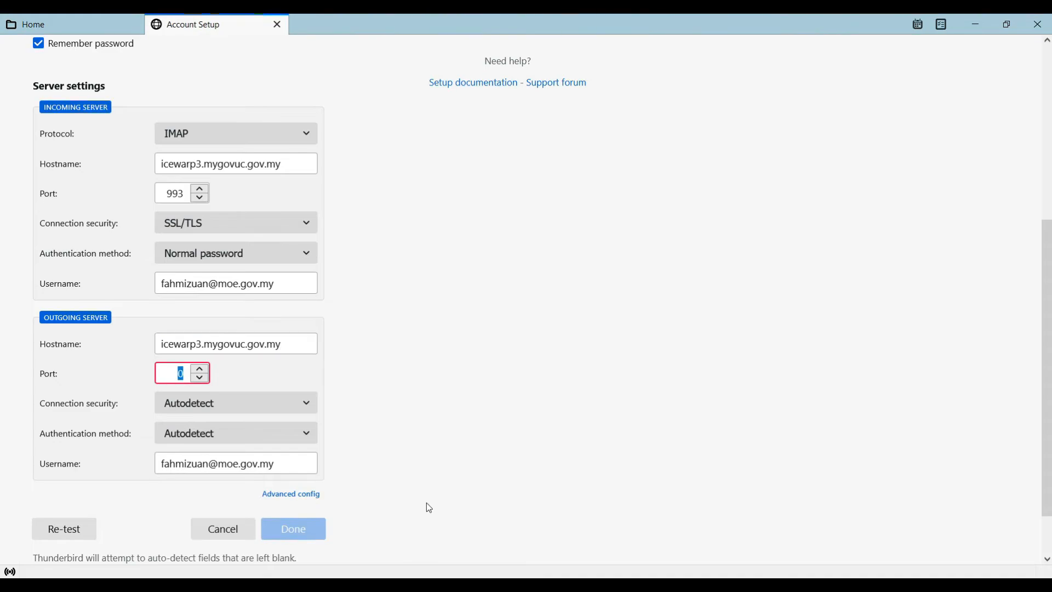
Set the outgoing server's port to 587, connection security to STARTTLS and authentication method to Normal password
text(587)
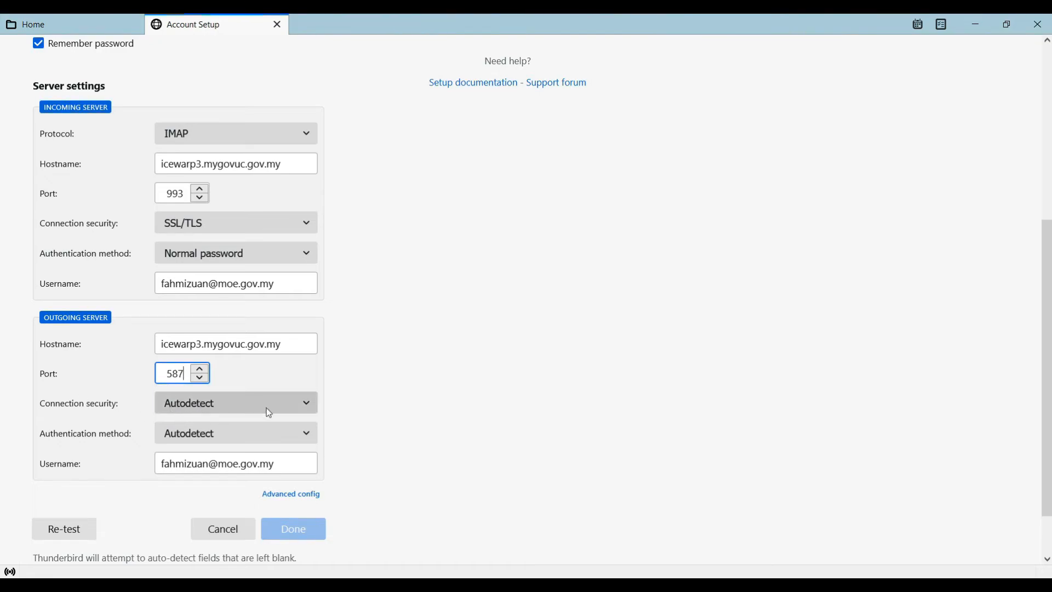
click(316, 406)
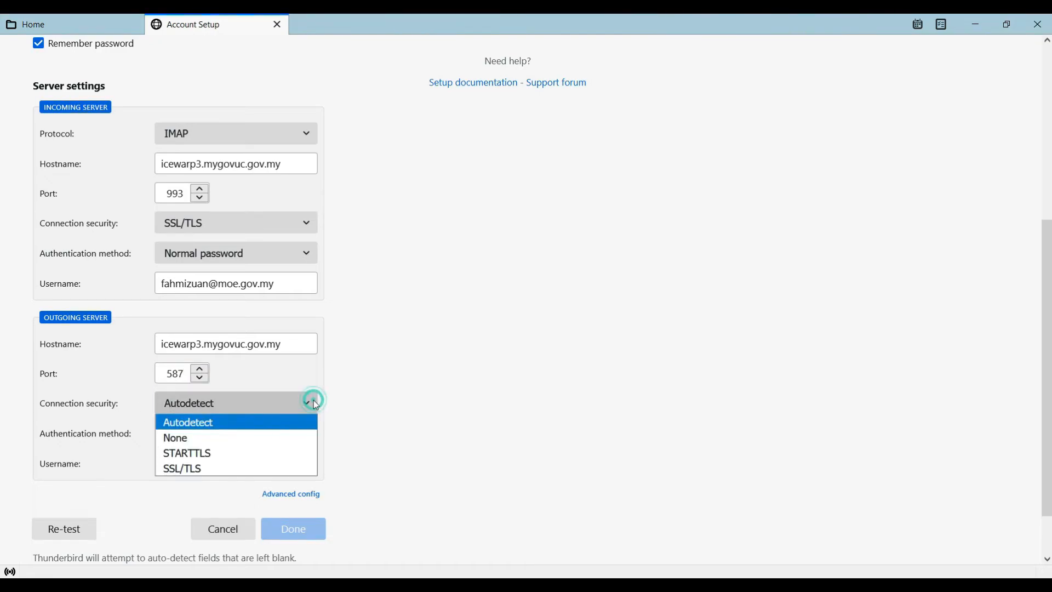
click(225, 455)
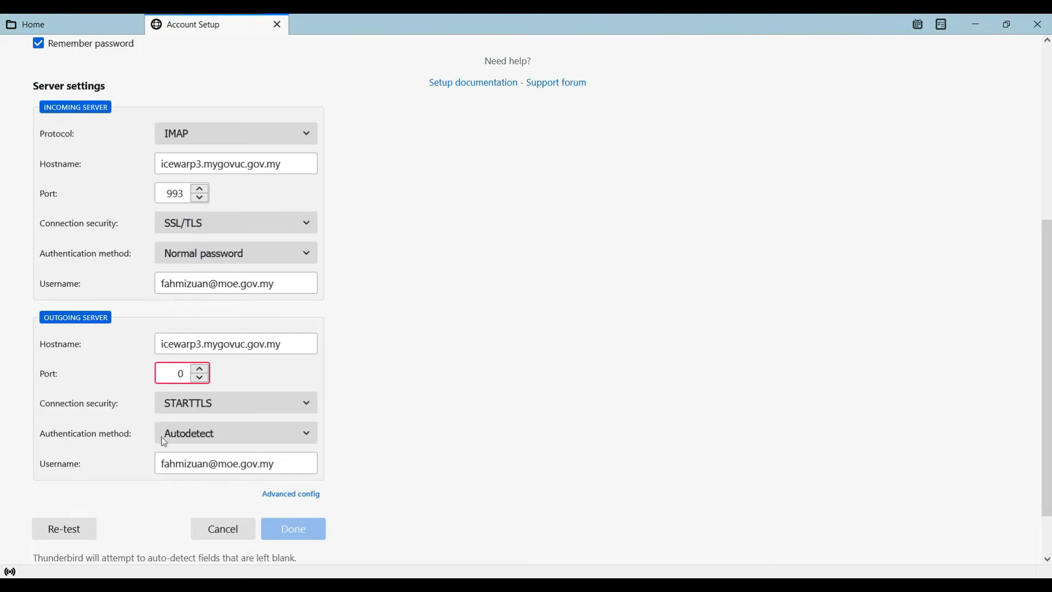
click(235, 436)
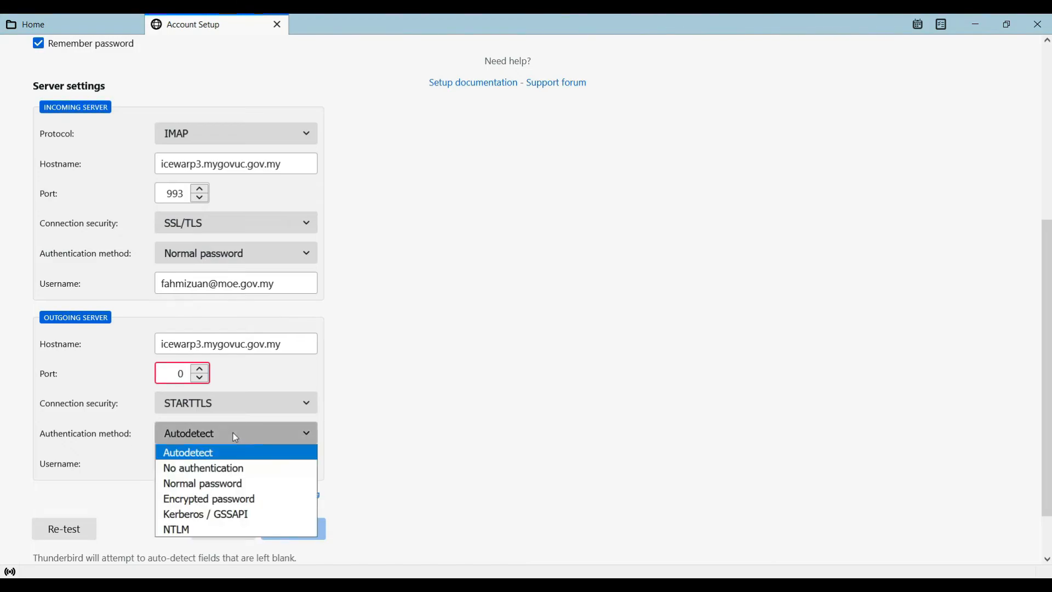
click(241, 486)
click(174, 463)
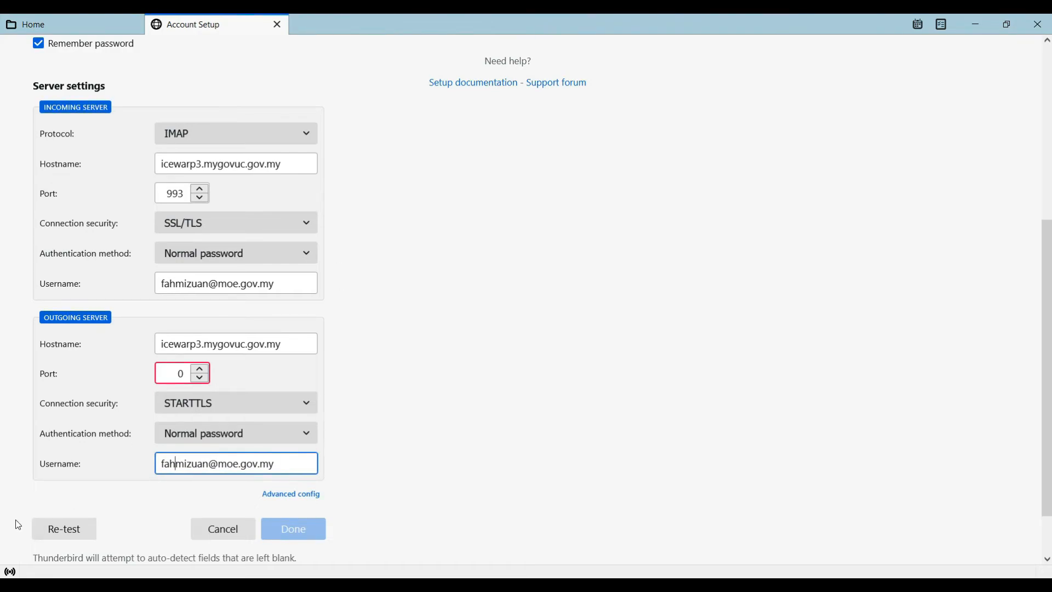
double_click(174, 371)
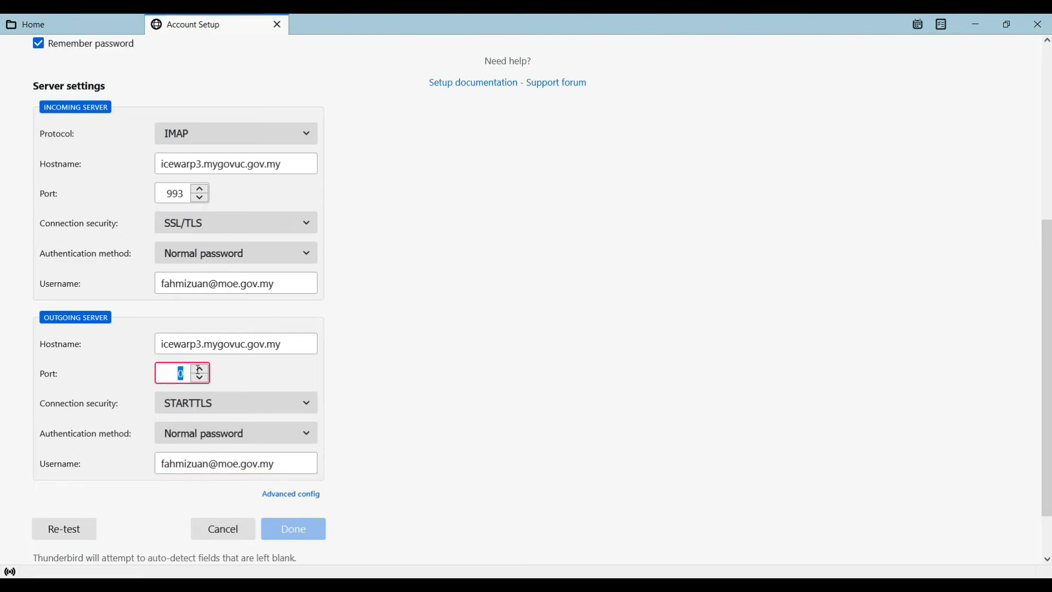
text(587)
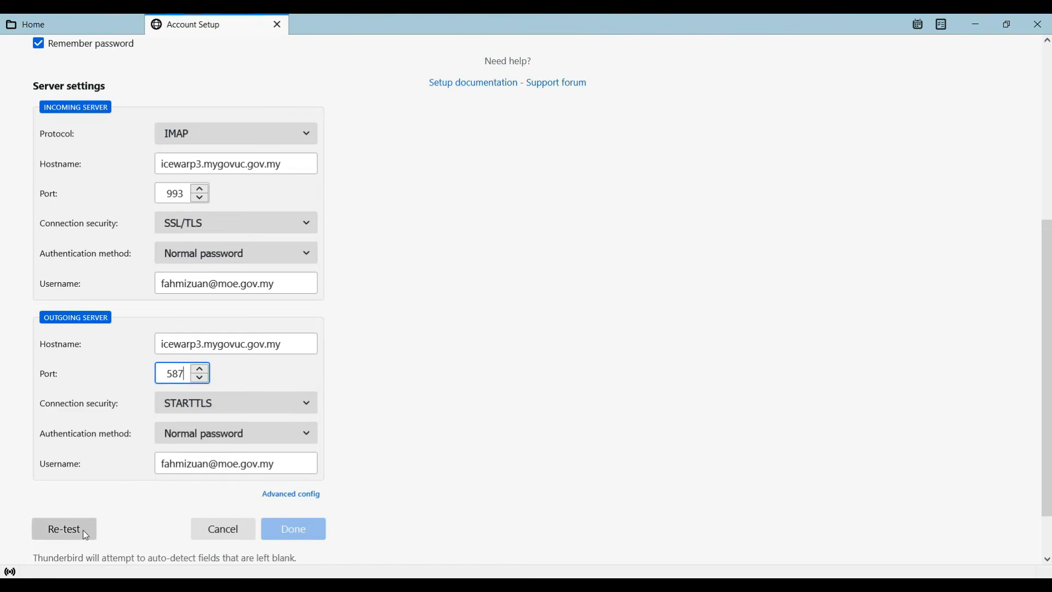
Re-test the manual server settings, review the probed configuration and finish the account setup
click(57, 531)
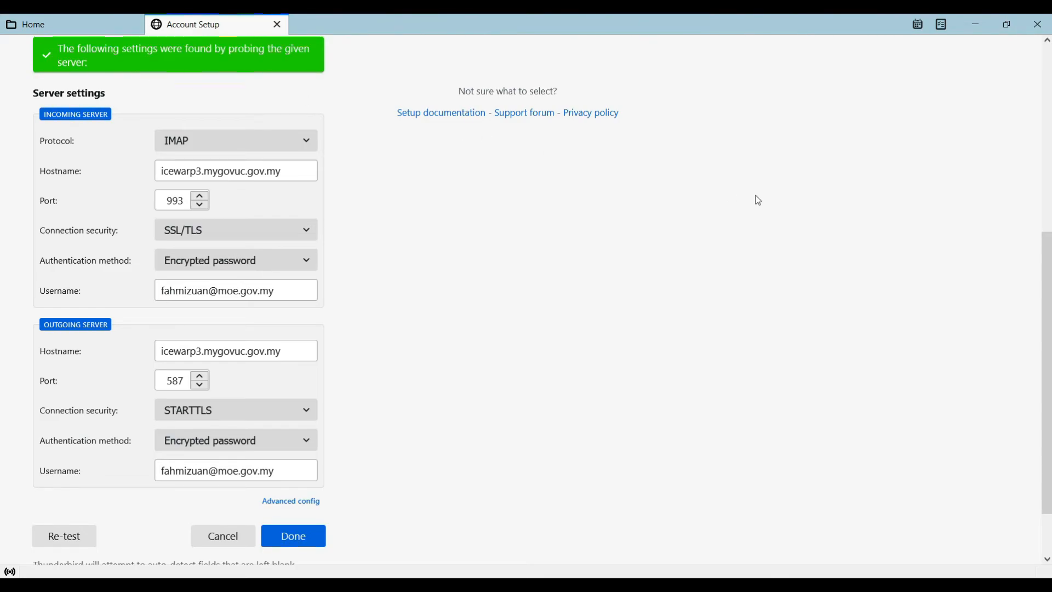
mouse_move(1046, 329)
mouse_down()
mouse_move(1045, 370)
mouse_move(1042, 126)
mouse_move(1042, 314)
mouse_up()
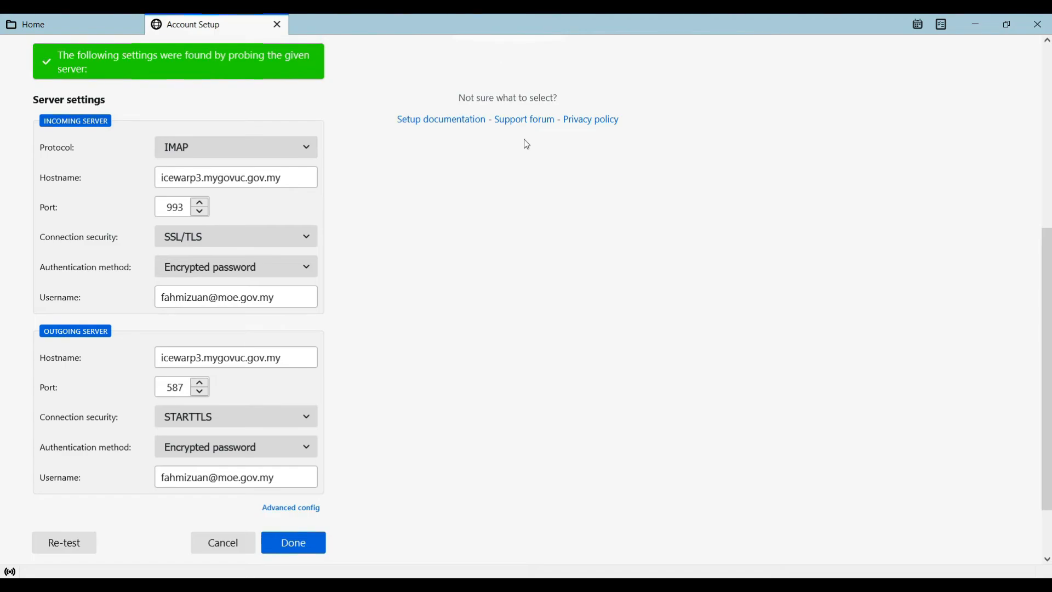
scroll(1048, 286, up, 3)
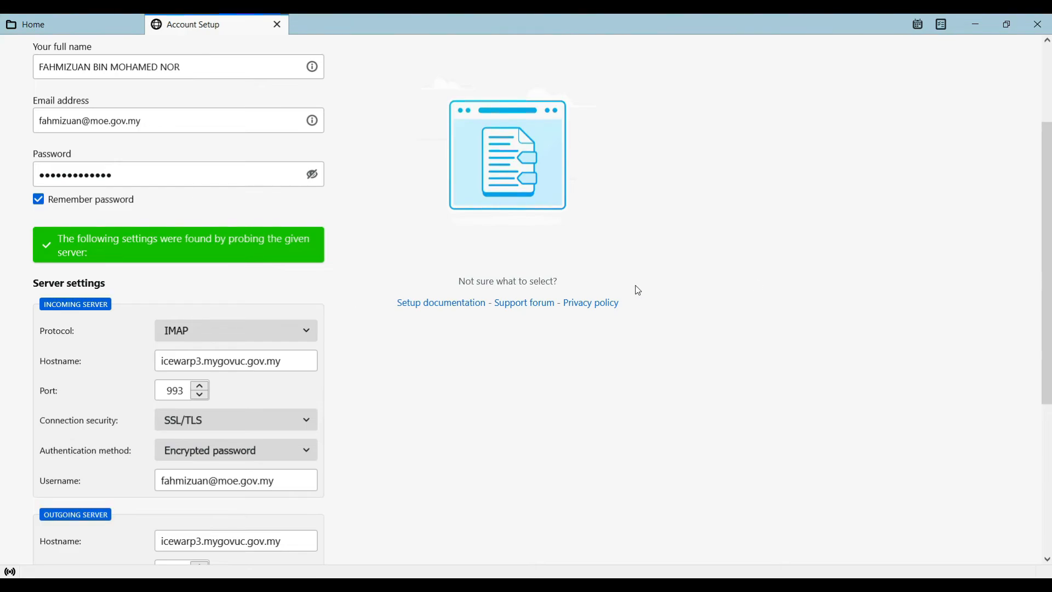
drag(1048, 273, 1023, 384)
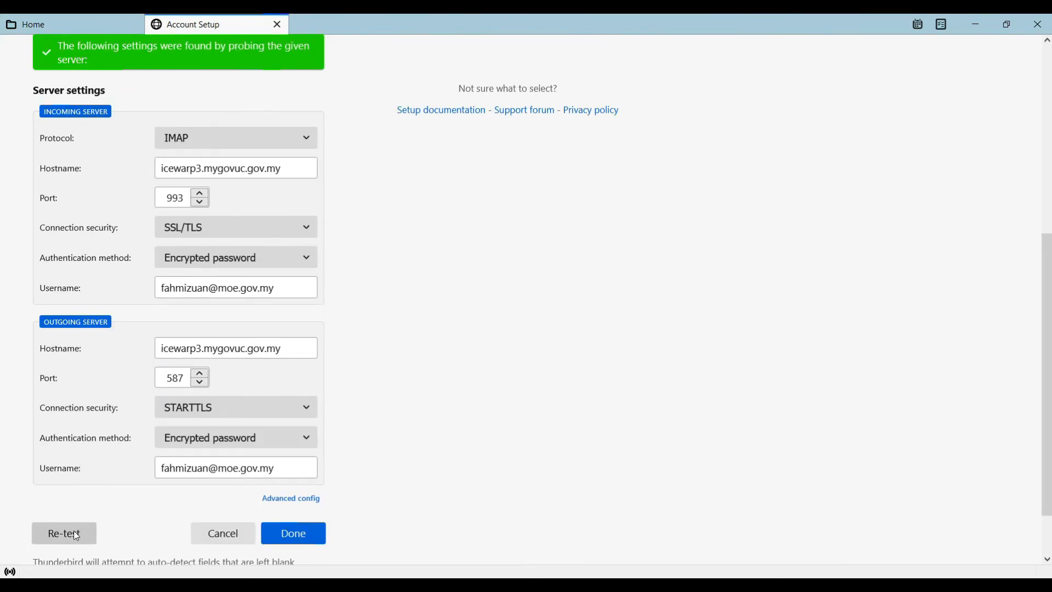
click(295, 533)
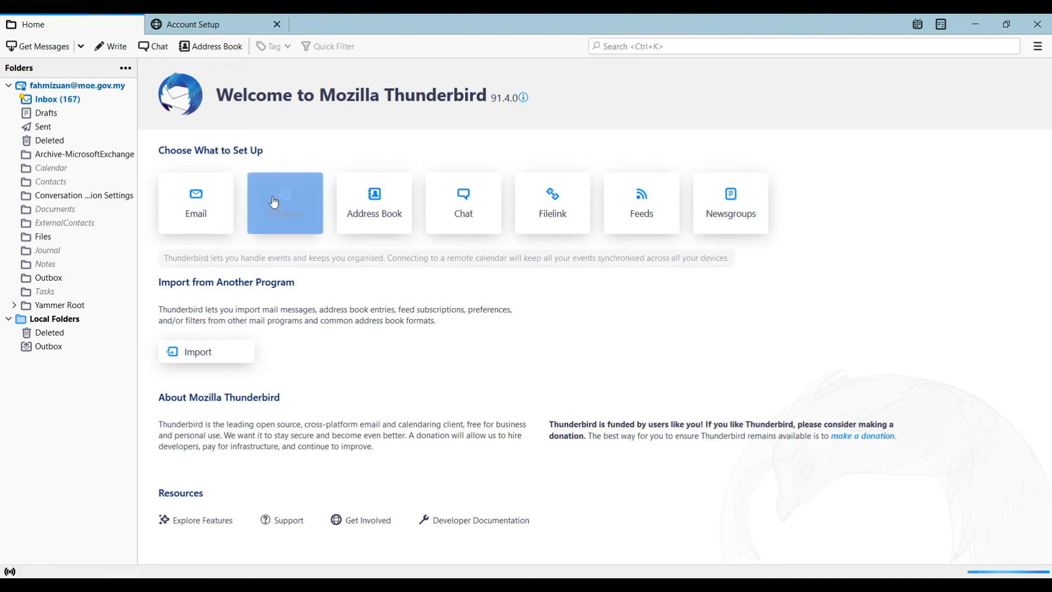
Examine the new account's synced mail folders, including Inbox, Drafts, Sent, Deleted and Archive-MicrosoftExchange, ending in the Inbox
click(51, 88)
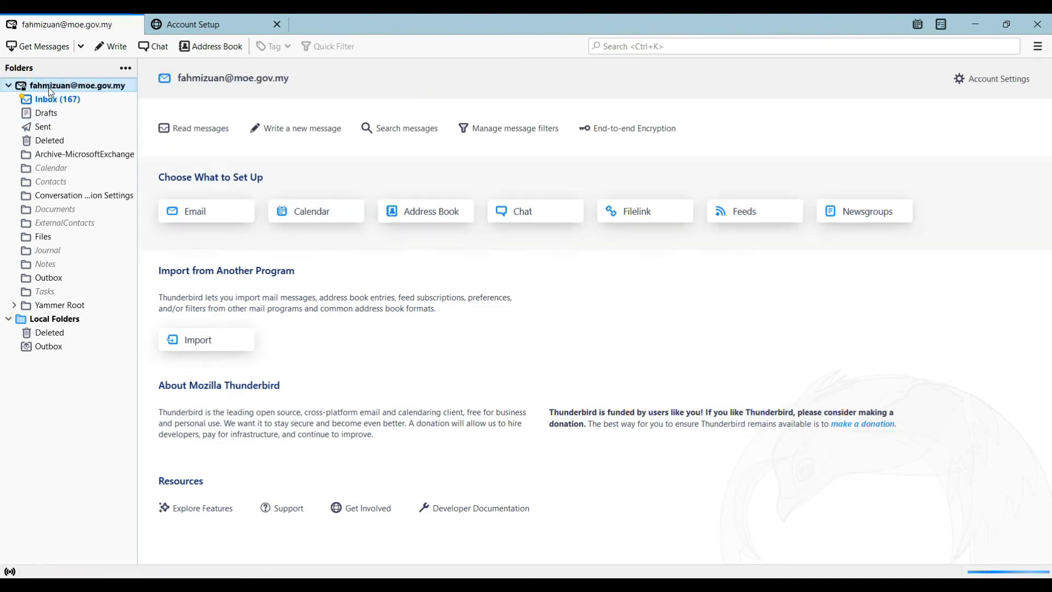
click(53, 110)
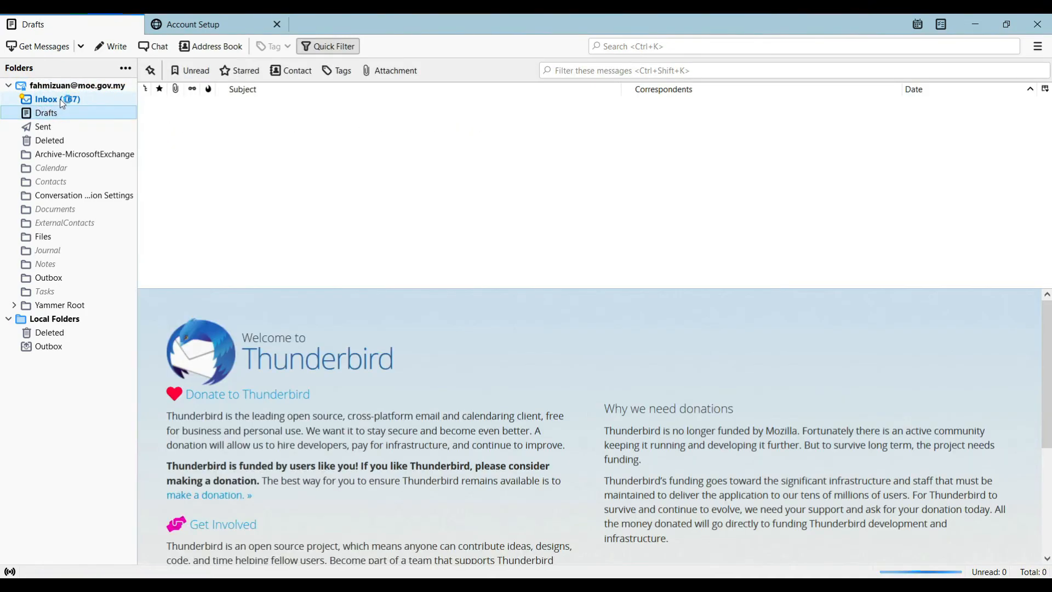
click(61, 99)
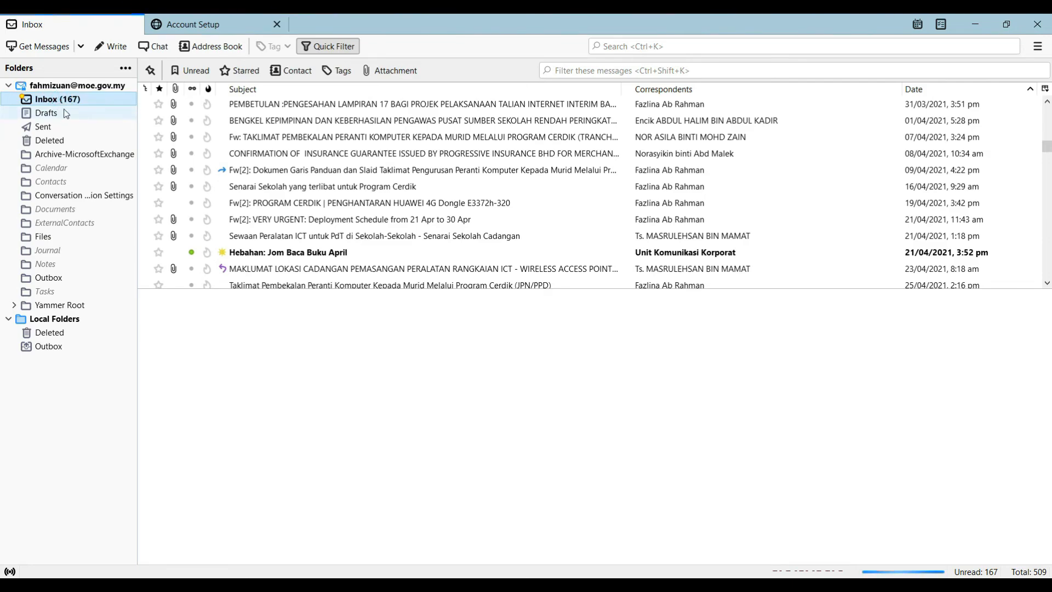
click(66, 114)
click(54, 127)
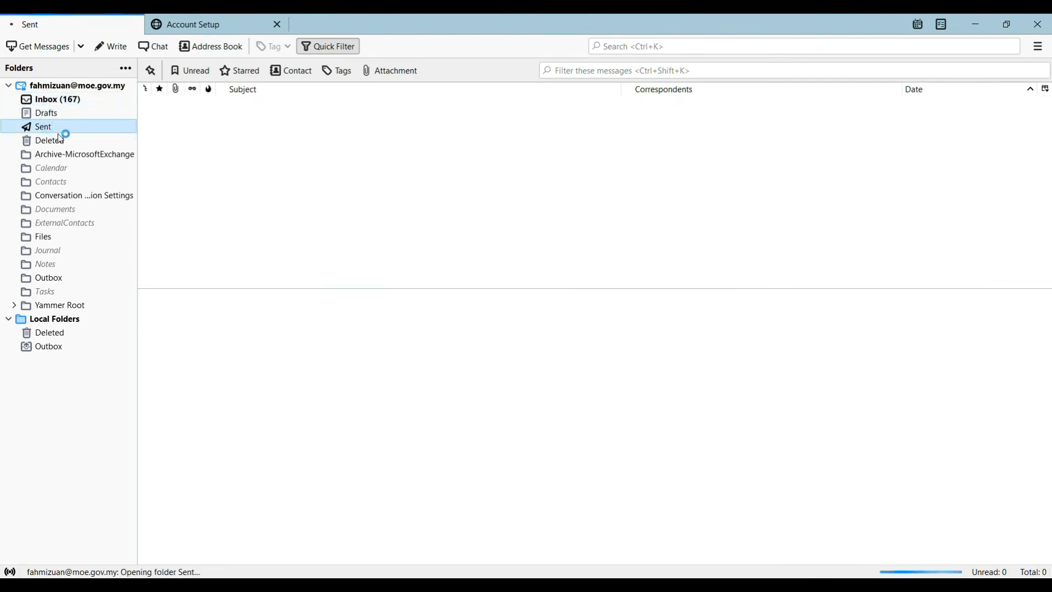
click(49, 141)
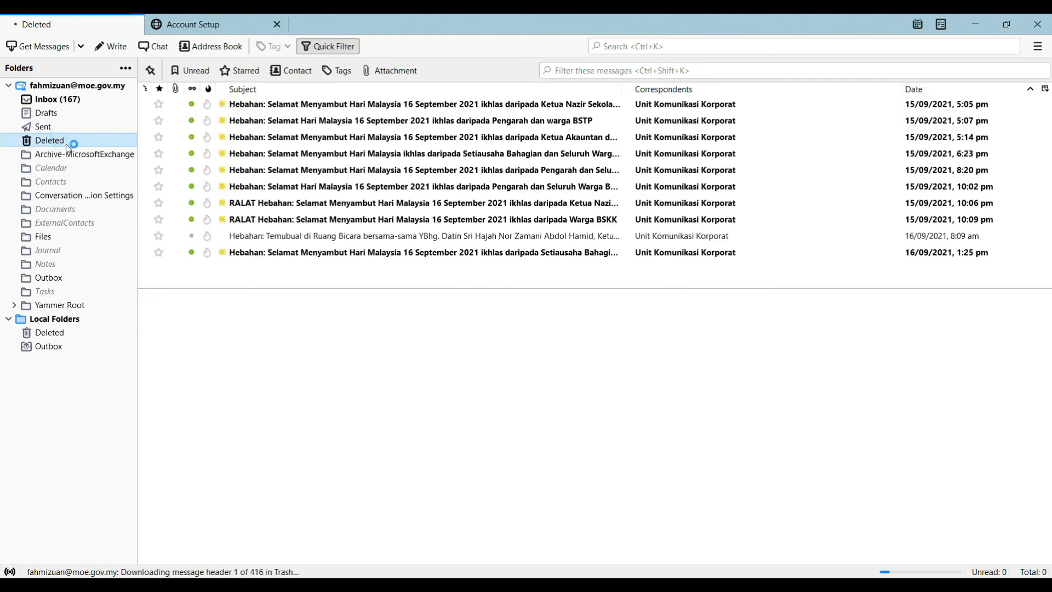
click(68, 155)
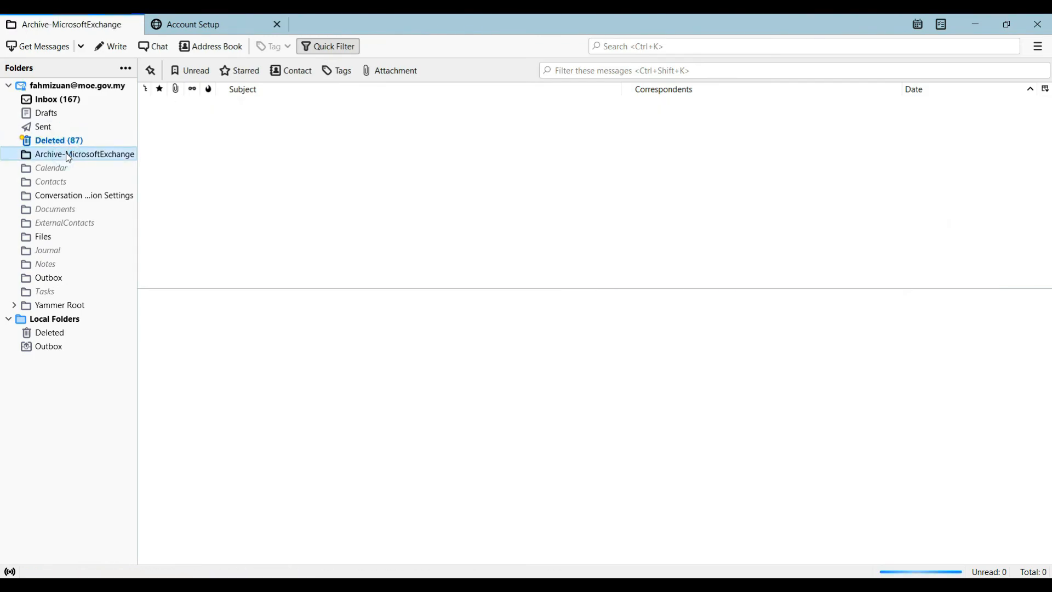
click(63, 102)
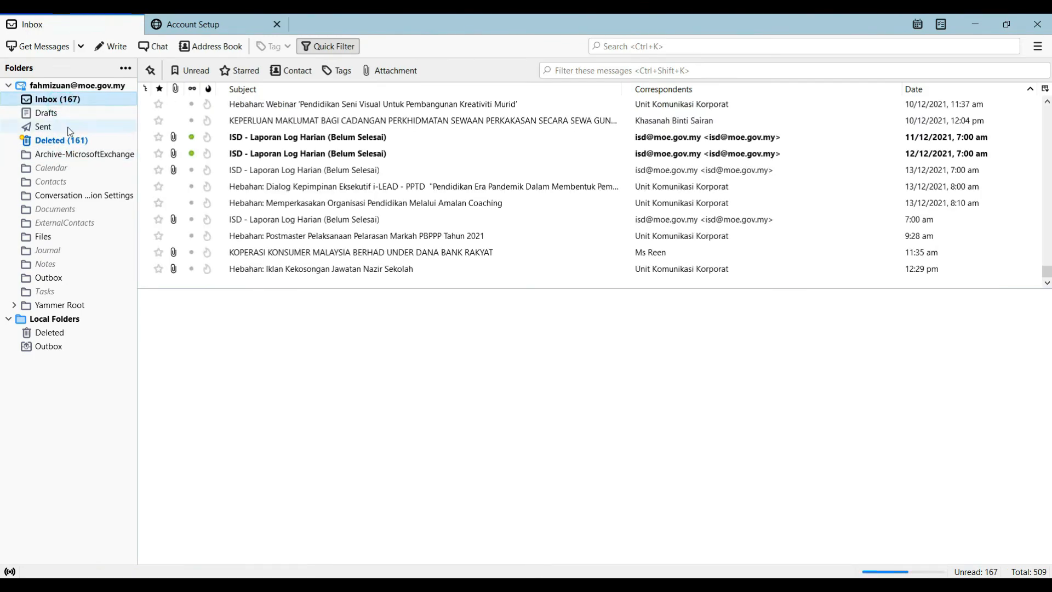
click(110, 141)
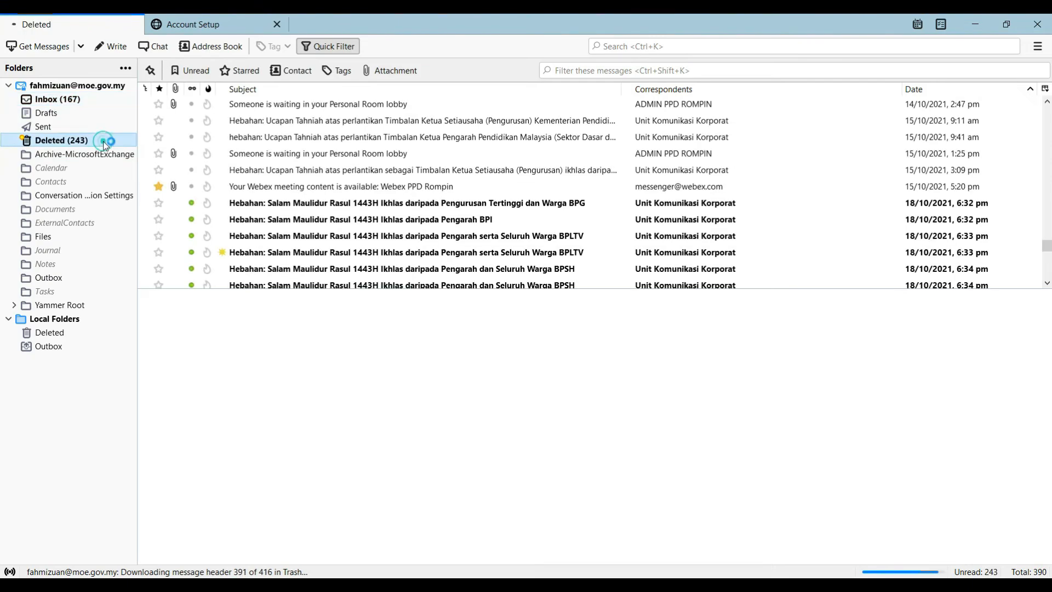
click(83, 101)
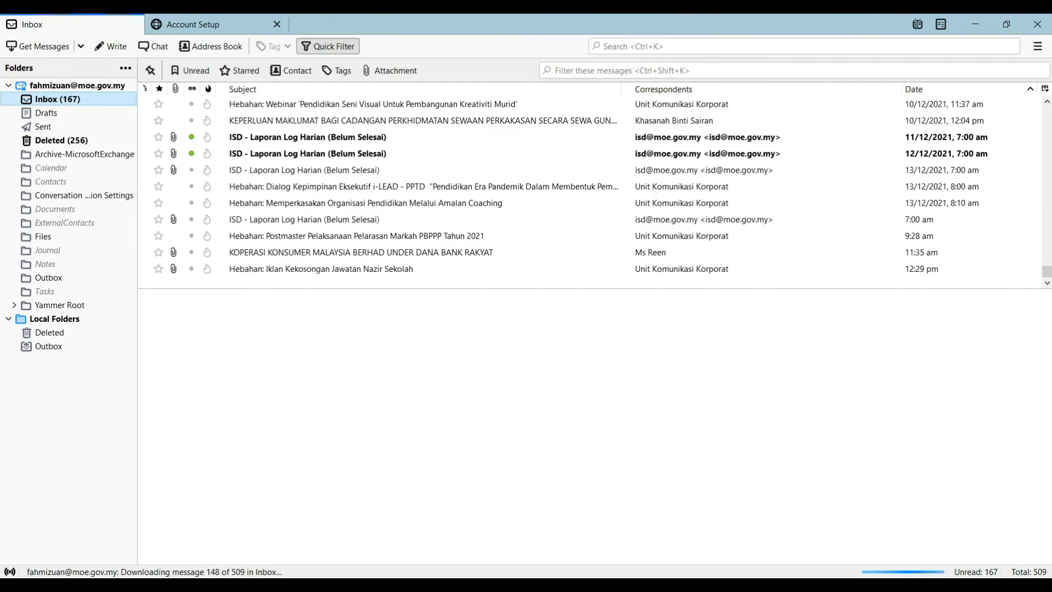
Switch to Notepad to review the webmail server address, then minimise its window
key(alt+Tab)
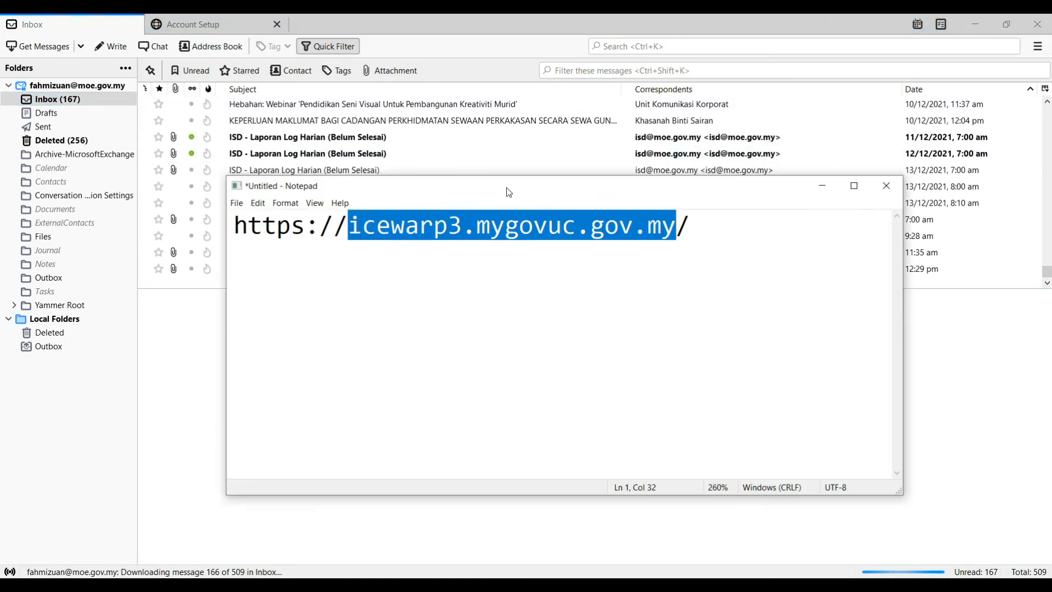
drag(509, 192, 497, 335)
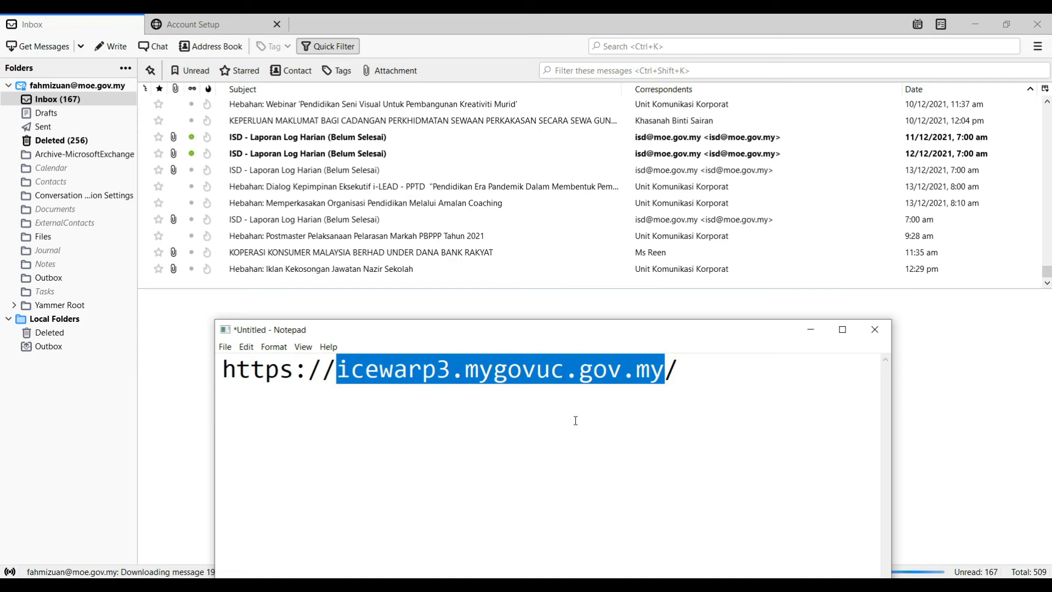
click(692, 370)
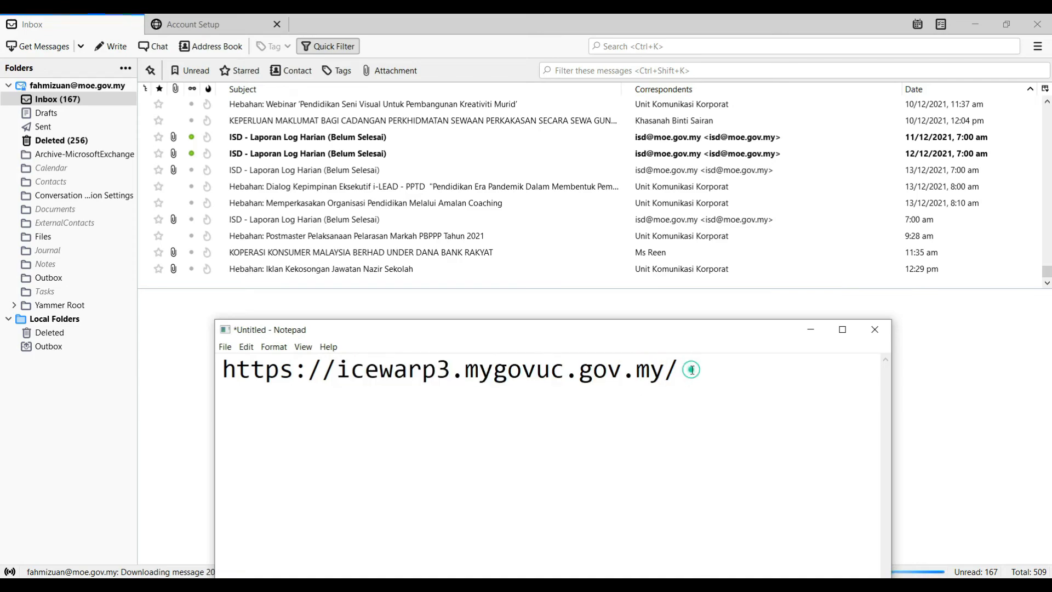
drag(692, 370, 713, 378)
click(812, 330)
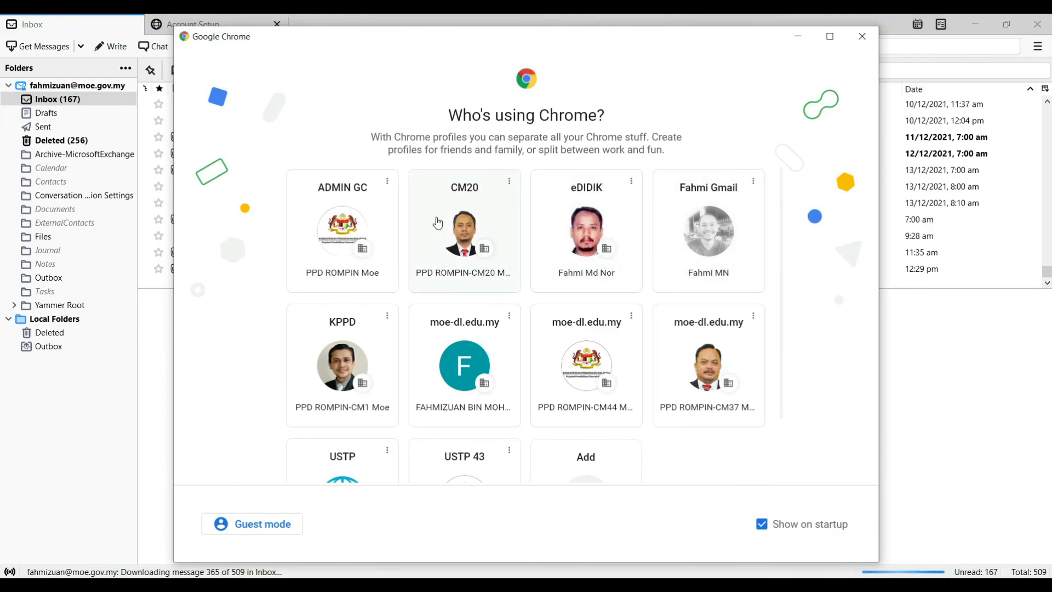
Open Google Chrome with the CM20 profile and maximise its window
click(458, 240)
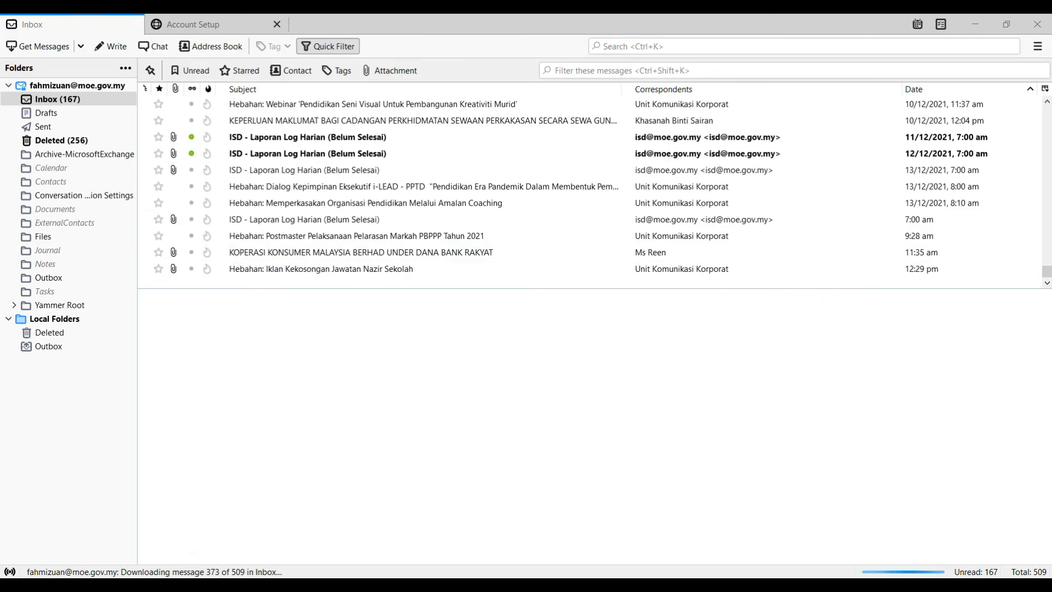
drag(1051, 329, 442, 88)
double_click(441, 87)
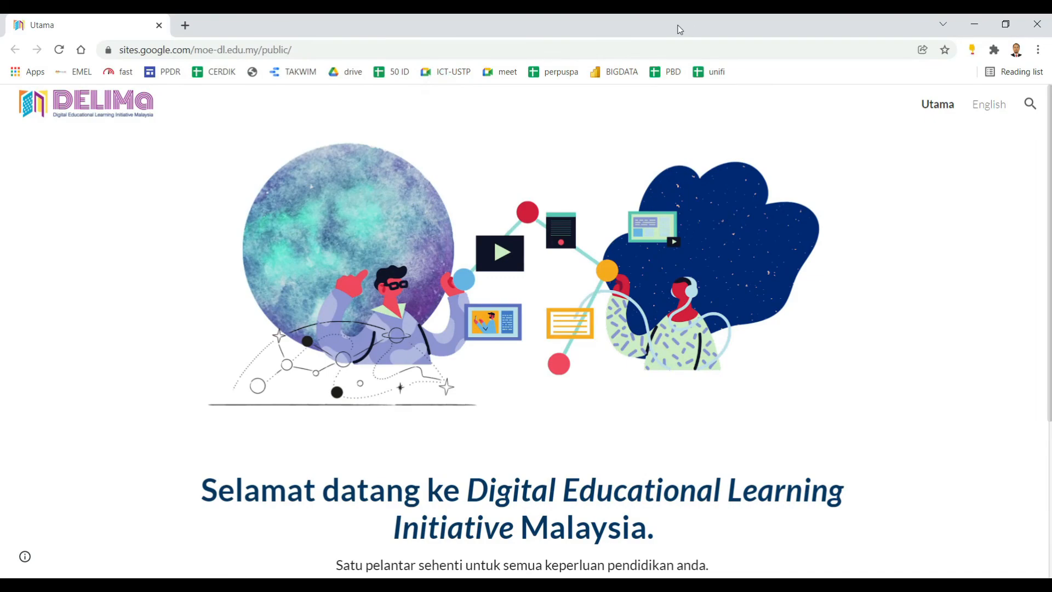
click(680, 48)
text(gmail)
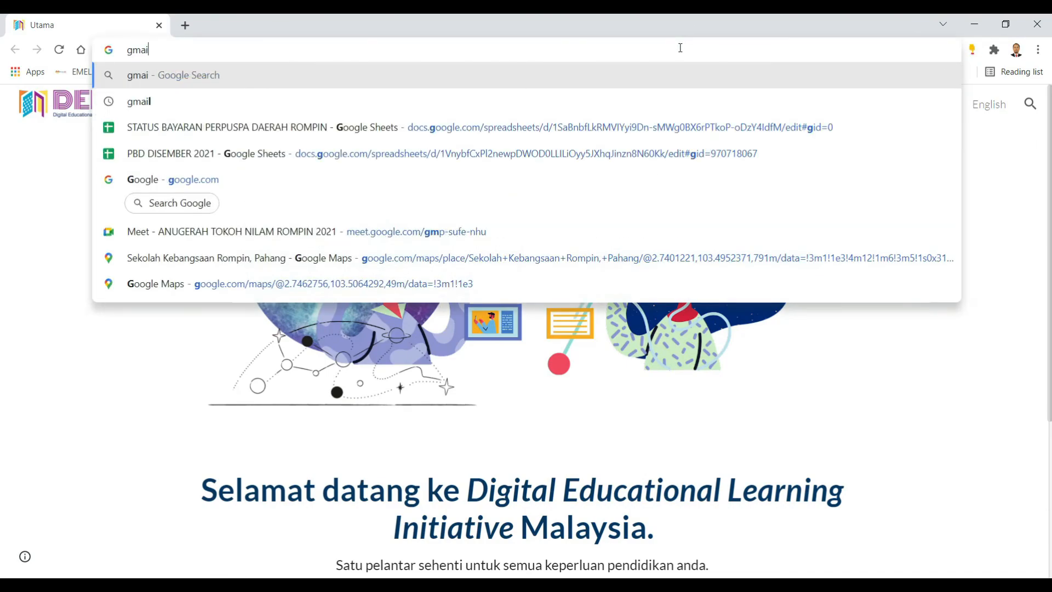
key(Return)
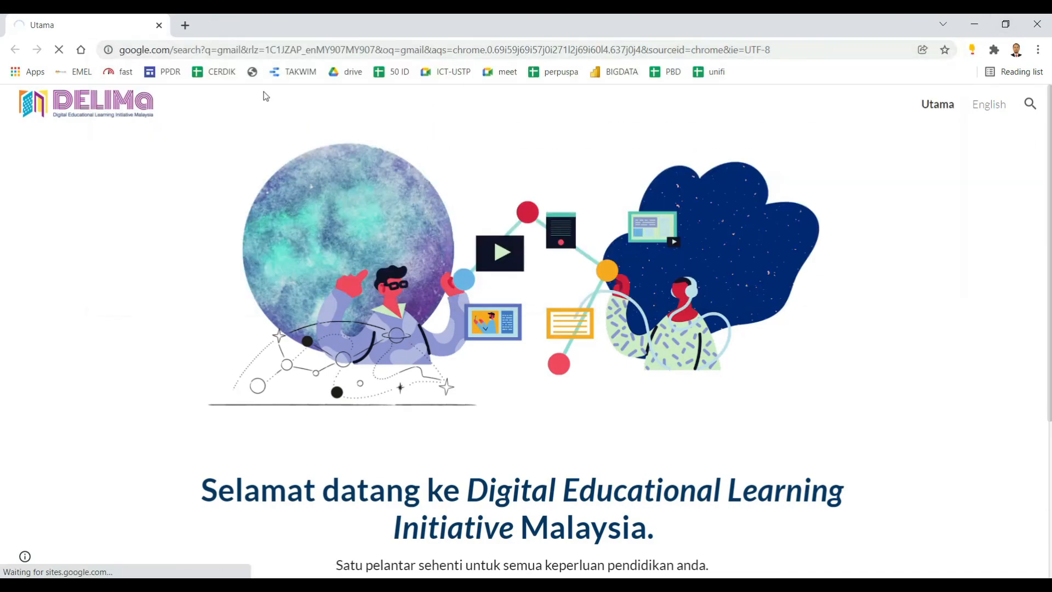
Open Gmail from Chrome's apps page and start a new message addressed to the MyGovUC account's e-mail address
click(32, 77)
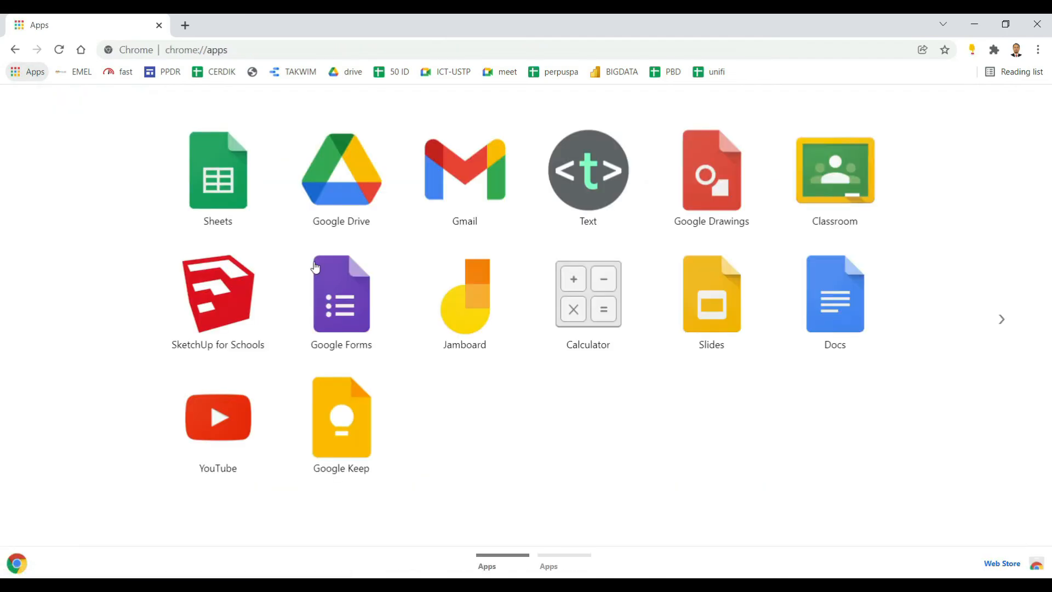
click(458, 188)
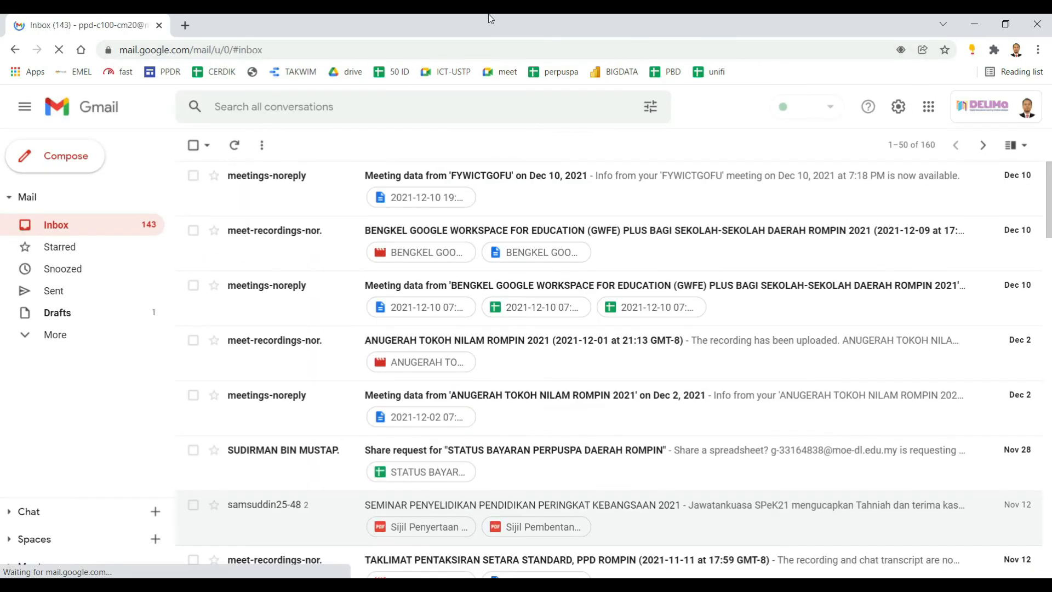
click(65, 159)
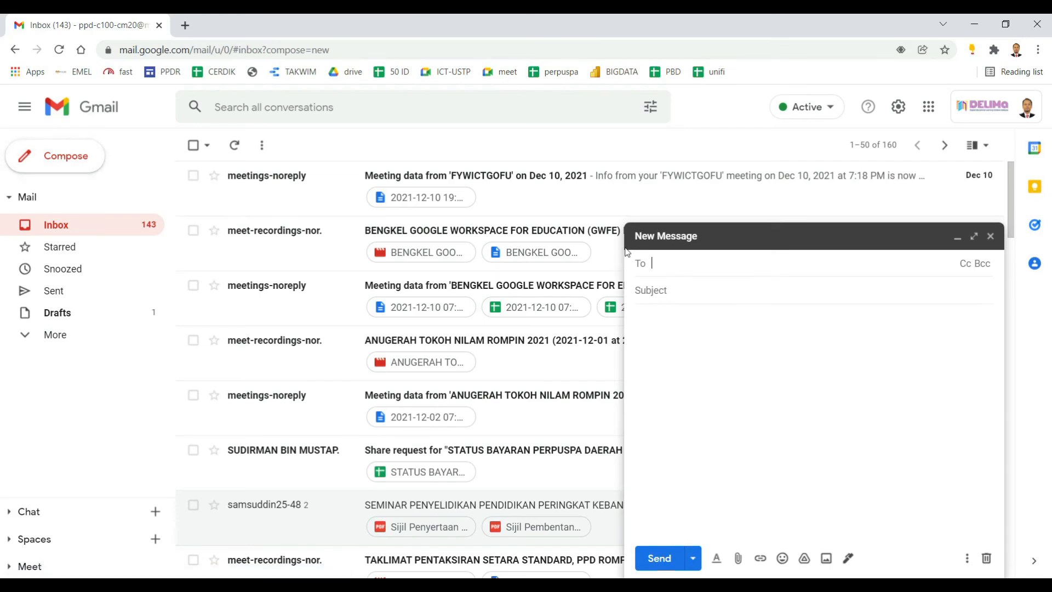
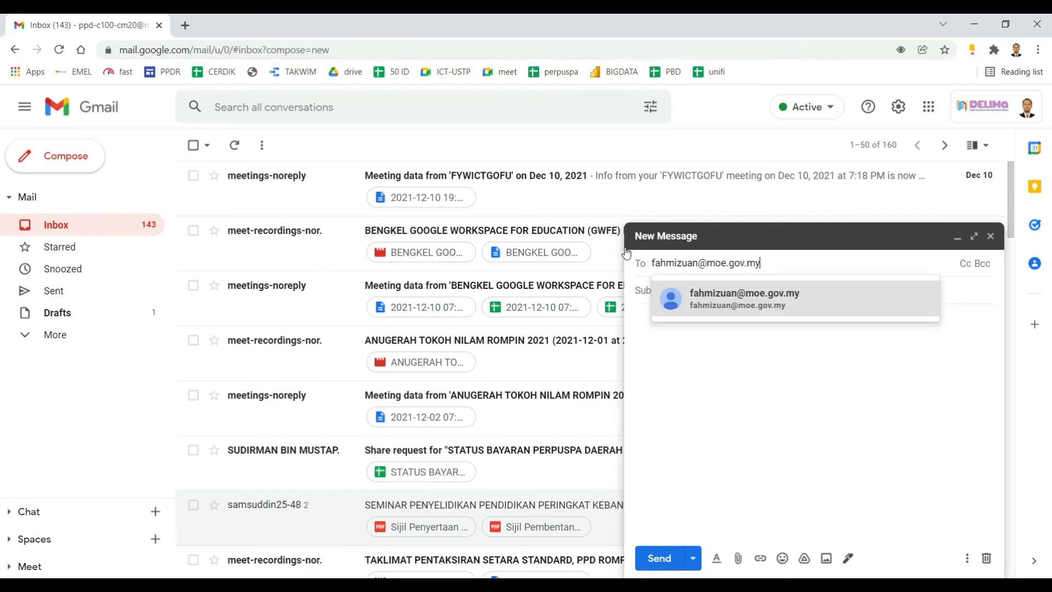
Accept the suggested recipient address for the new message and enter "test" as its subject
click(722, 308)
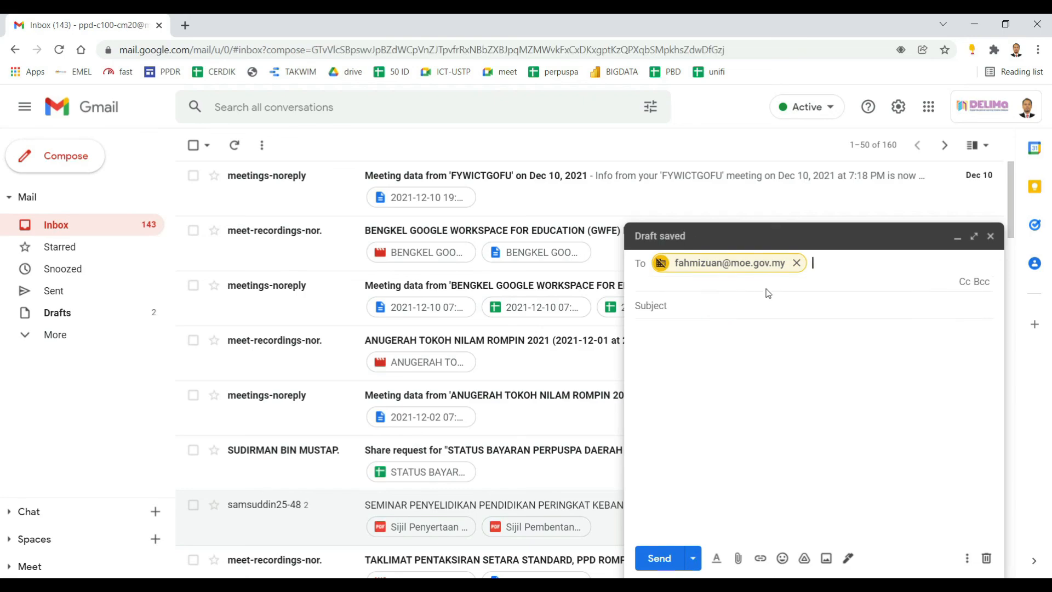
click(765, 311)
text(te)
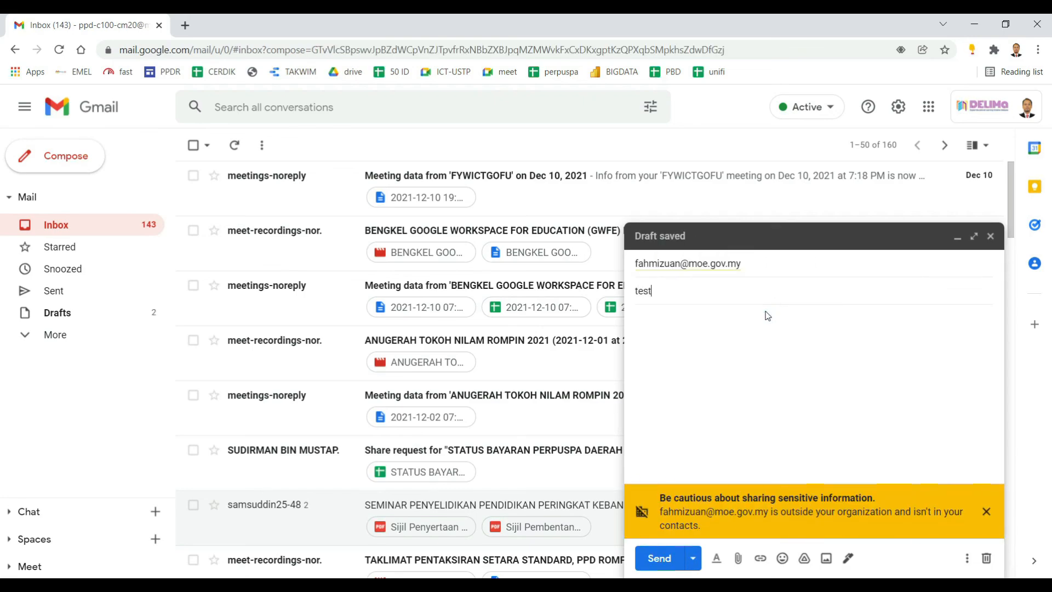
text(st)
Add a short test text to the message body, dismiss the external-recipient caution, and send the message
click(700, 344)
text(te)
click(987, 514)
click(659, 557)
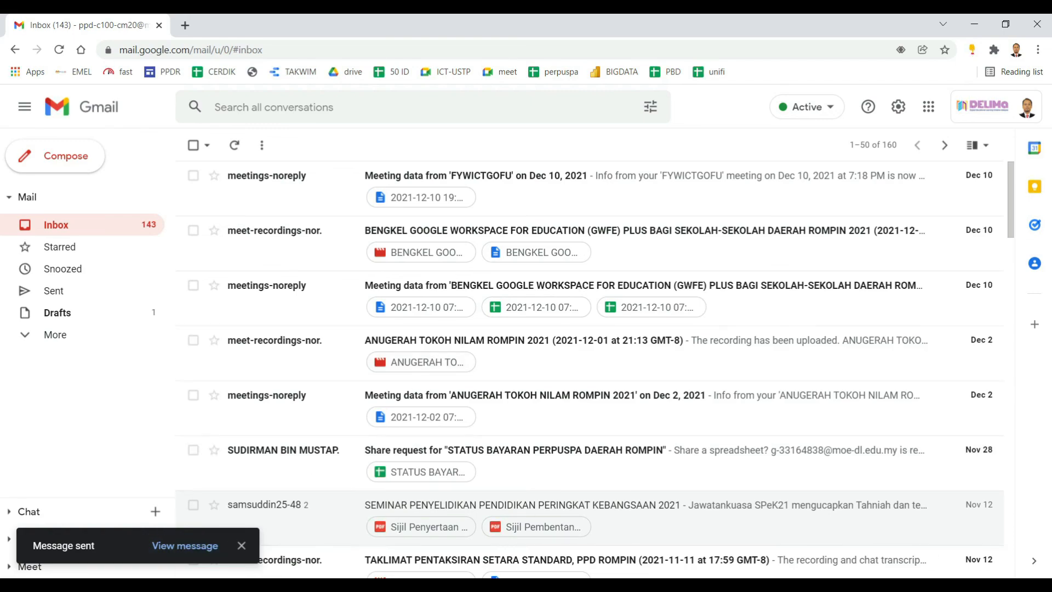
Switch to Thunderbird, fetch new messages for the account, and check the end of the Inbox for the "test" message
mouse_move(562, 588)
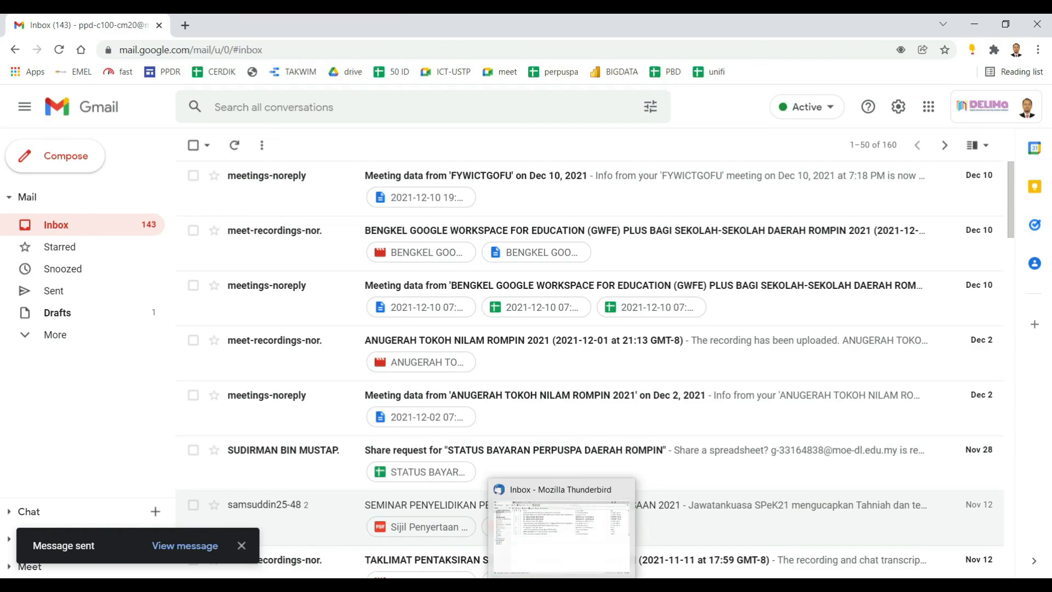
click(562, 588)
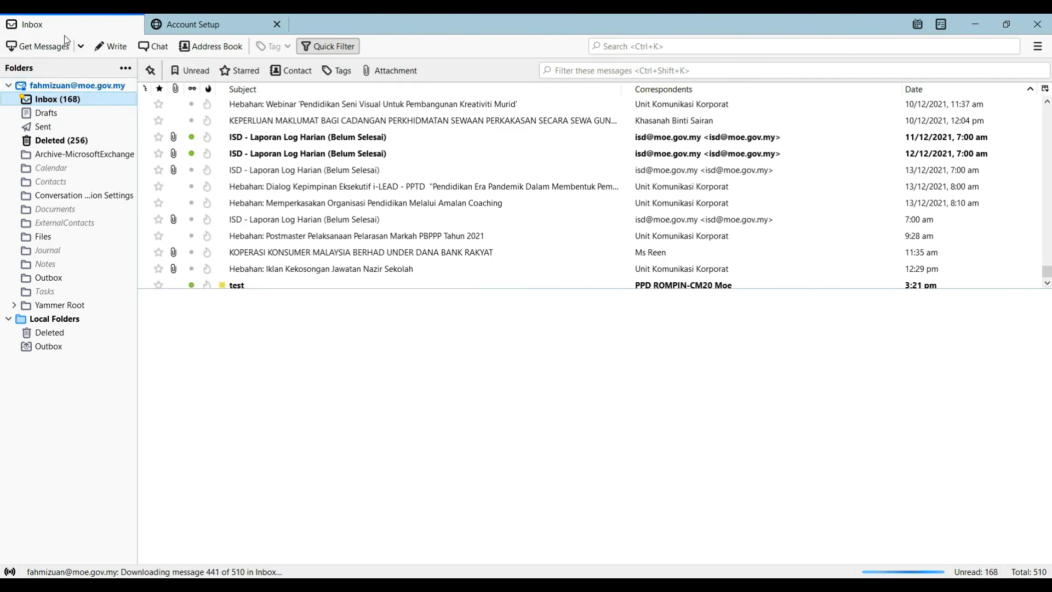
click(49, 50)
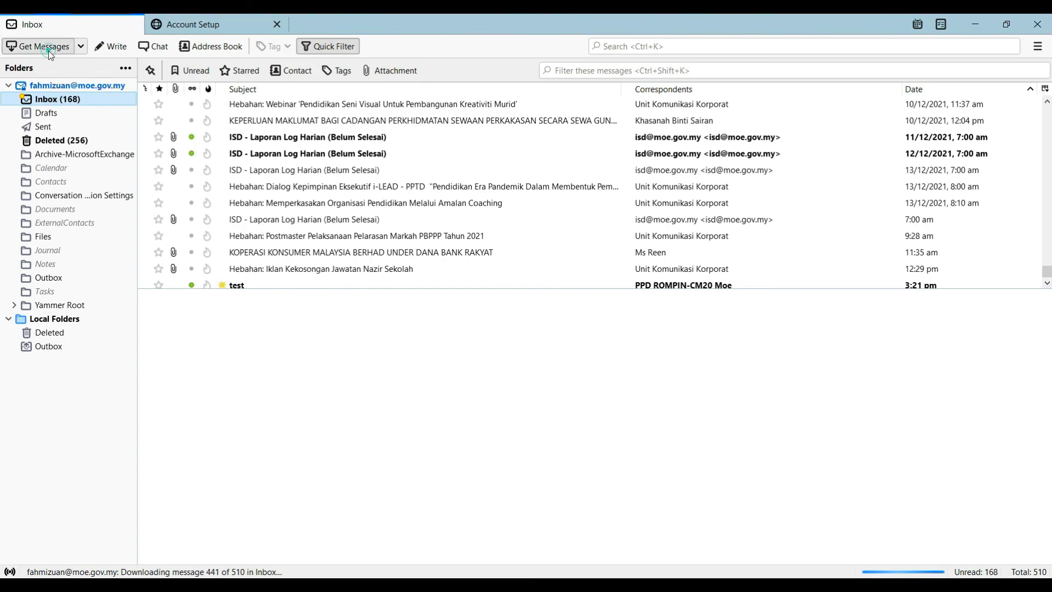
click(49, 50)
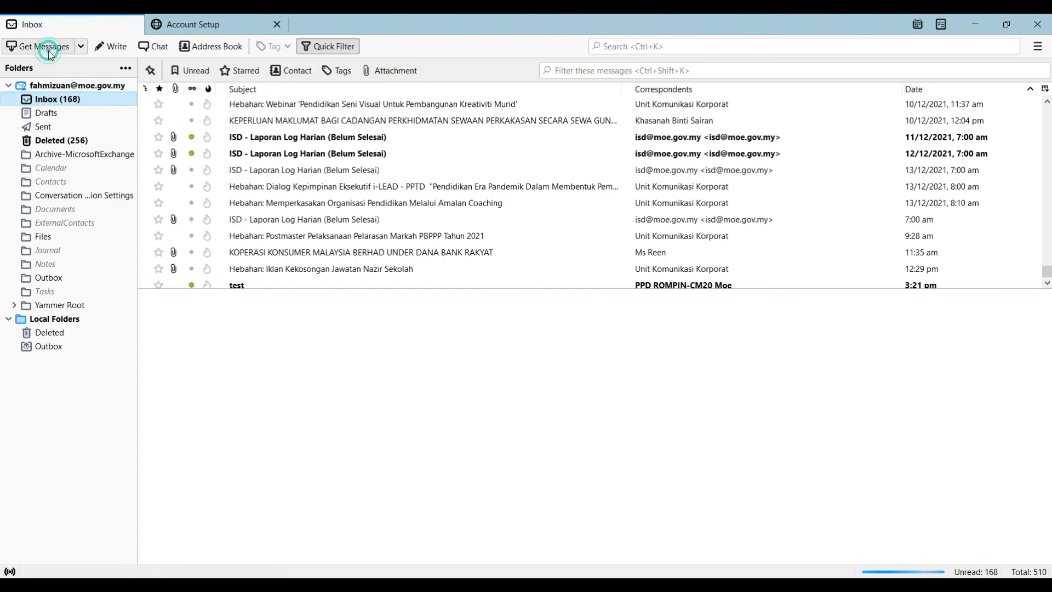
click(48, 50)
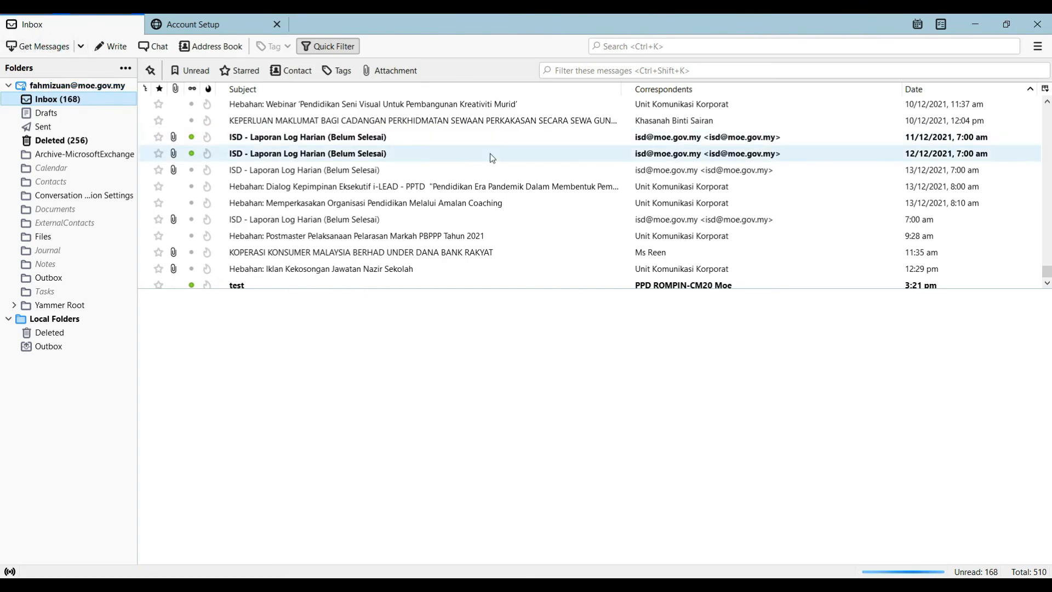
scroll(877, 274, down, 1)
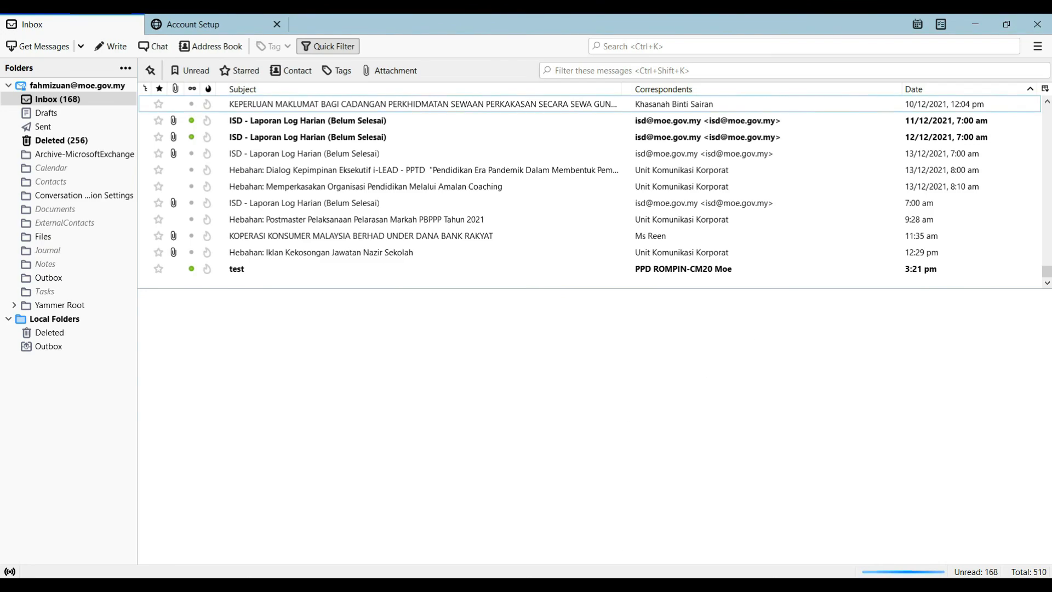
Switch back to the Gmail inbox in Google Chrome
mouse_move(598, 585)
click(595, 534)
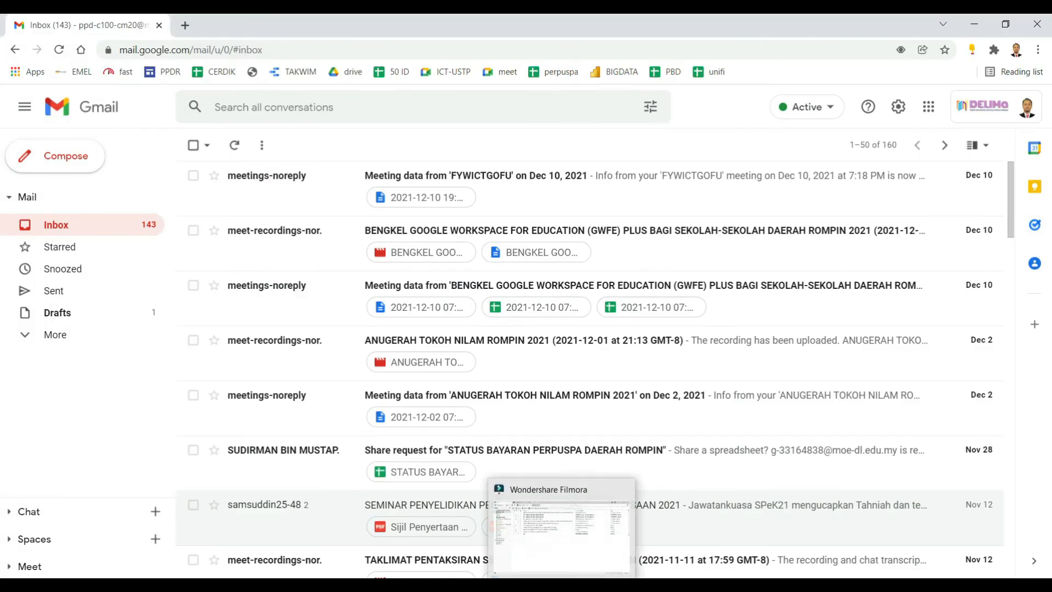